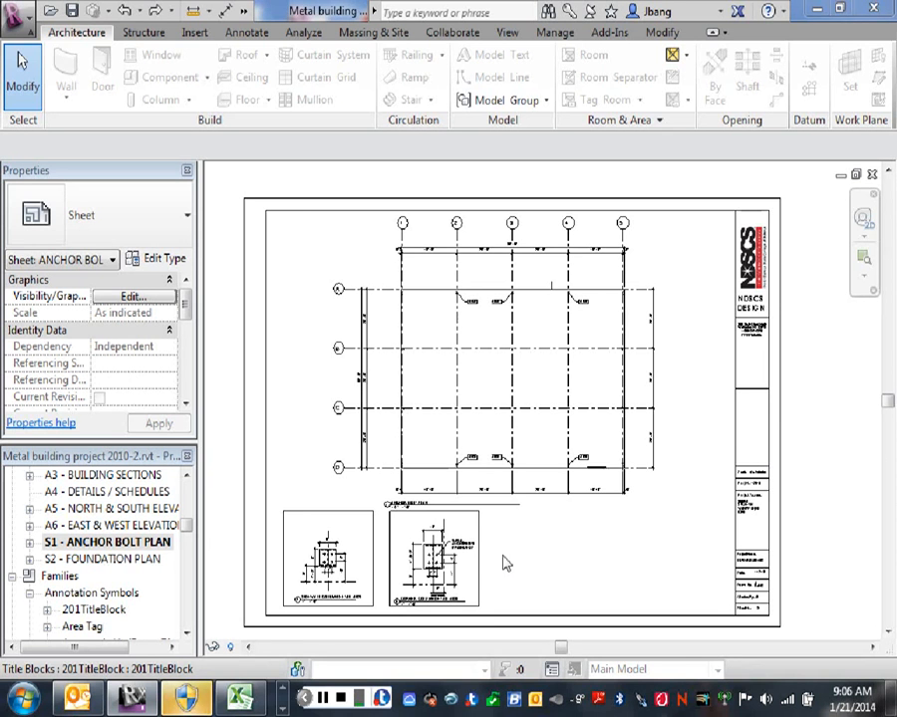
- Examine the Sidewall Column Detail A528 viewport on the anchor bolt plan sheet
{"action": "left_click", "coordinate": [561, 533]}
{"action": "left_click", "coordinate": [648, 604]}
{"action": "middle_click_drag", "start_coordinate": [551, 573], "coordinate": [671, 473]}
{"action": "scroll", "coordinate": [386, 486], "scroll_direction": "up", "scroll_amount": 2}
{"action": "scroll", "coordinate": [587, 474], "scroll_direction": "up", "scroll_amount": 4}
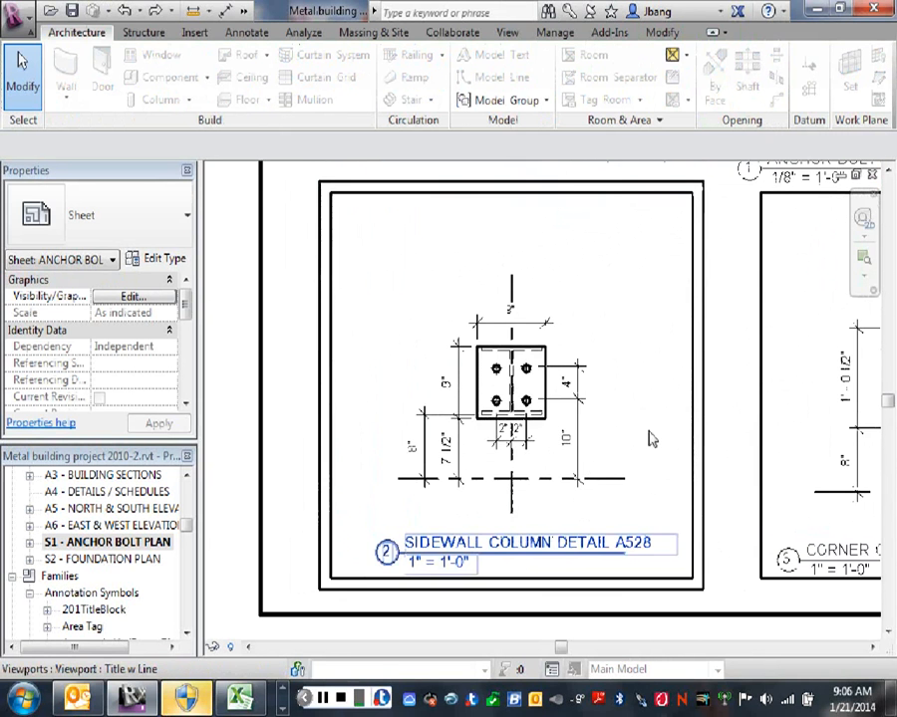
{"action": "scroll", "coordinate": [610, 438], "scroll_direction": "up", "scroll_amount": 1}
{"action": "middle_click_drag", "start_coordinate": [603, 438], "coordinate": [636, 452]}
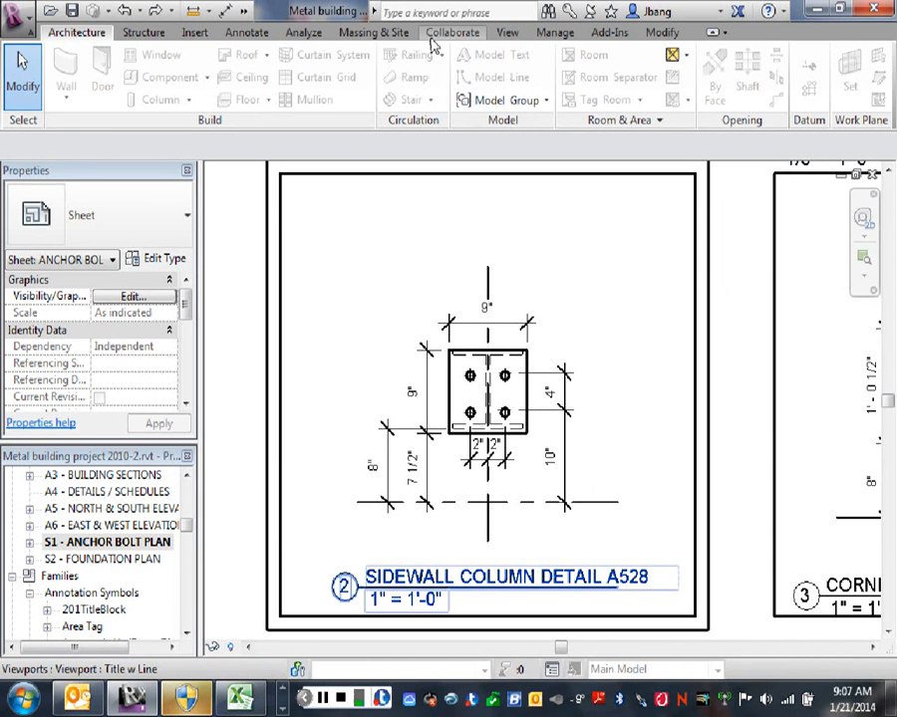
- Create a new drafting view named Drafting 1 at 1" = 1'-0" scale
{"action": "left_click", "coordinate": [510, 33]}
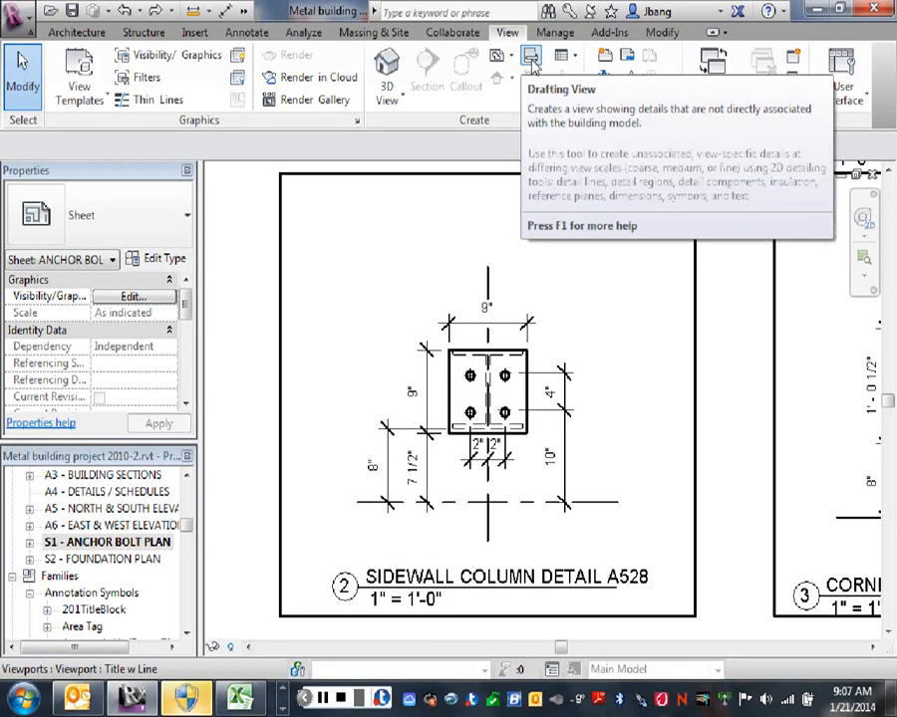
{"action": "left_click", "coordinate": [531, 61]}
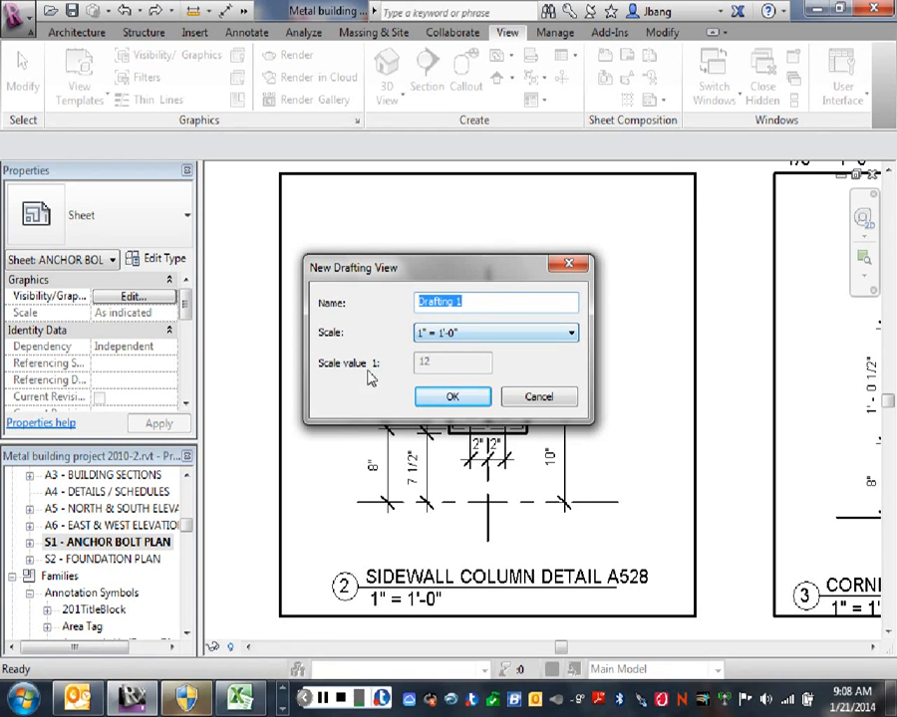
{"action": "left_click", "coordinate": [454, 398]}
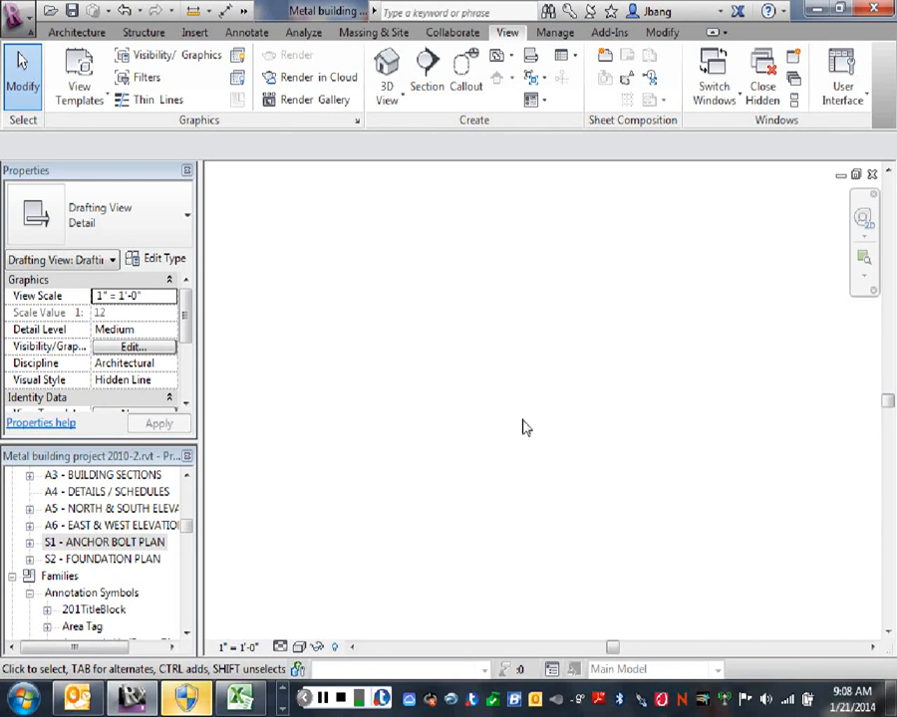
- Open the Corner Column Detail A536 drafting view and examine its base plate and anchor bolt dimensions
{"action": "mouse_move", "coordinate": [185, 530]}
{"action": "left_mouse_down"}
{"action": "mouse_move", "coordinate": [190, 565]}
{"action": "mouse_move", "coordinate": [197, 506]}
{"action": "mouse_move", "coordinate": [199, 523]}
{"action": "left_mouse_up"}
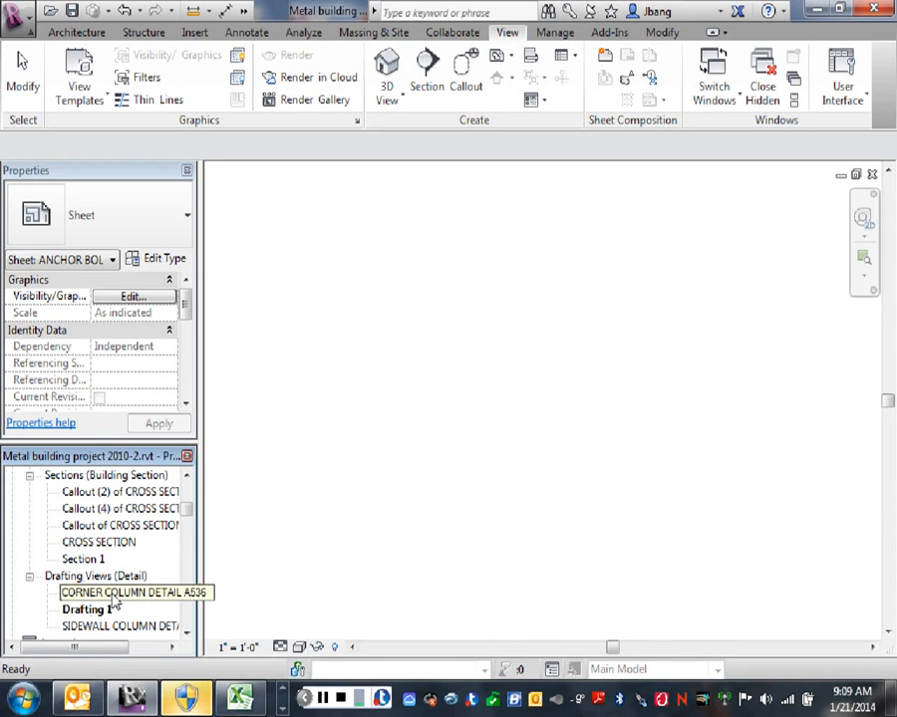
{"action": "left_click", "coordinate": [96, 594]}
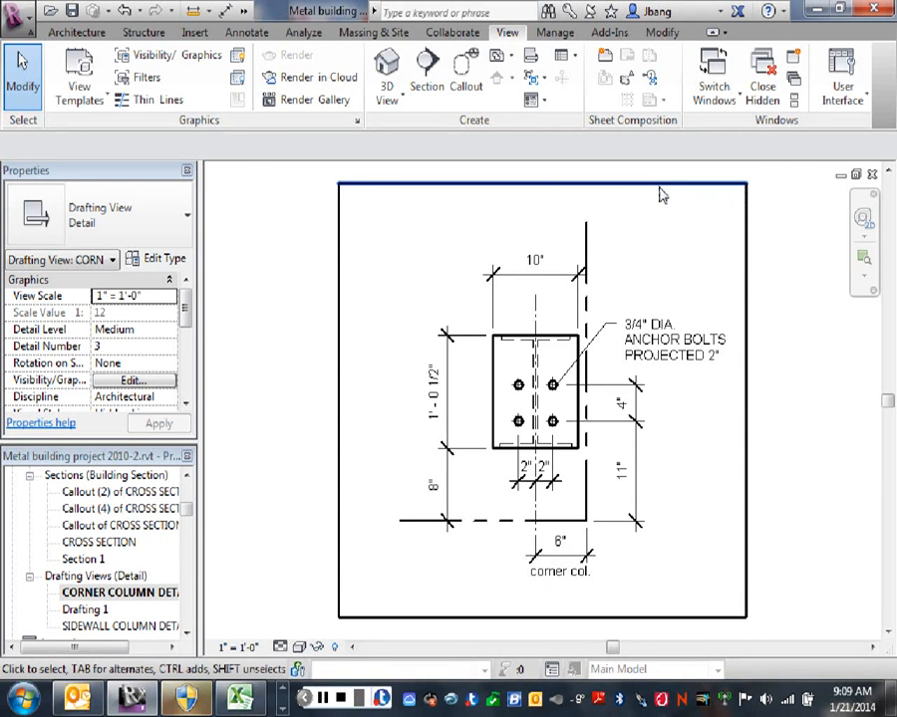
{"action": "scroll", "coordinate": [612, 485], "scroll_direction": "up", "scroll_amount": 1}
{"action": "scroll", "coordinate": [612, 485], "scroll_direction": "up", "scroll_amount": 2}
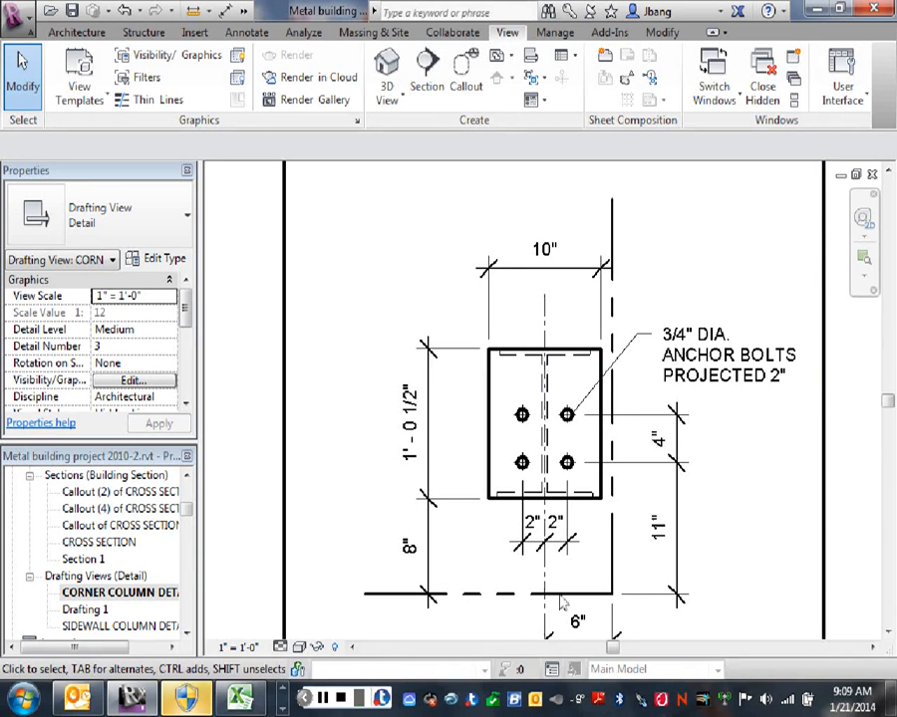
{"action": "scroll", "coordinate": [697, 504], "scroll_direction": "down", "scroll_amount": 2}
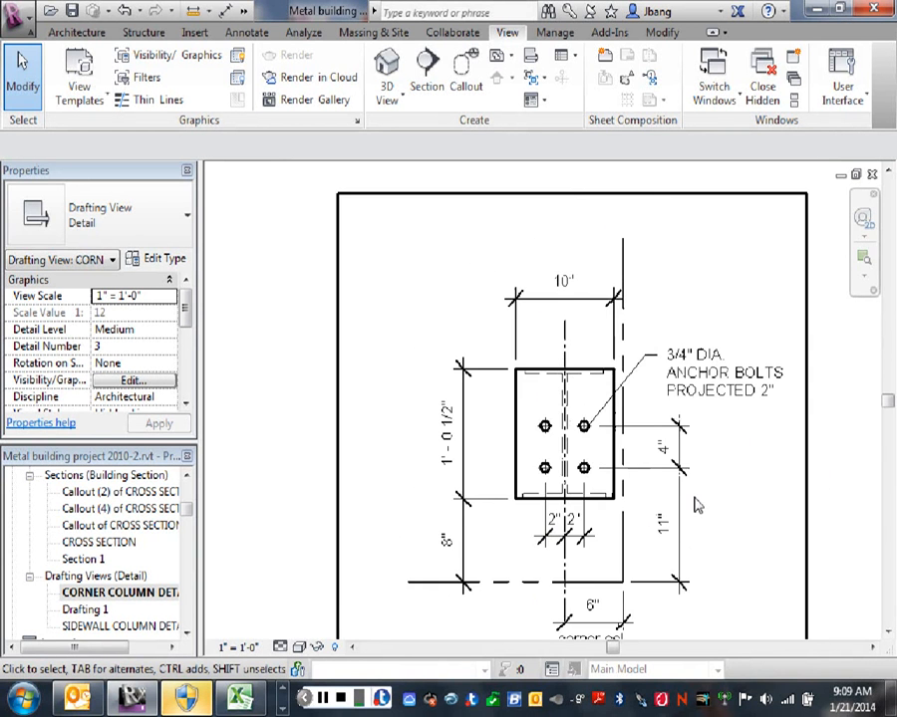
{"action": "scroll", "coordinate": [716, 532], "scroll_direction": "down", "scroll_amount": 2}
{"action": "middle_click_drag", "start_coordinate": [729, 529], "coordinate": [718, 439]}
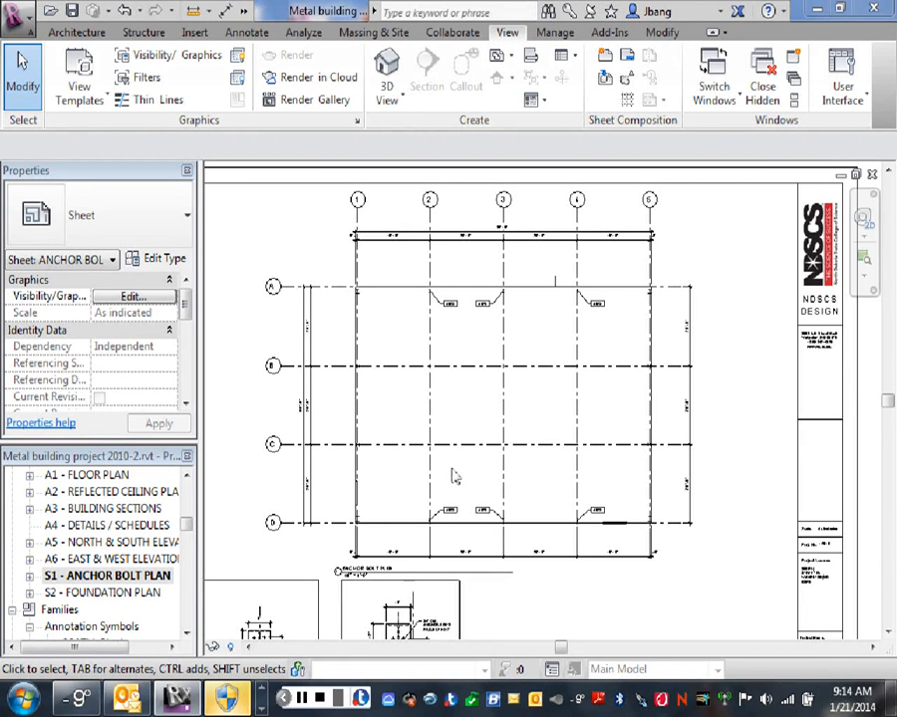
- Check the A528 column tags on sheet S1 and activate the anchor bolt plan view for editing
{"action": "left_click_drag", "start_coordinate": [471, 419], "coordinate": [508, 449]}
{"action": "scroll", "coordinate": [506, 454], "scroll_direction": "up", "scroll_amount": 3}
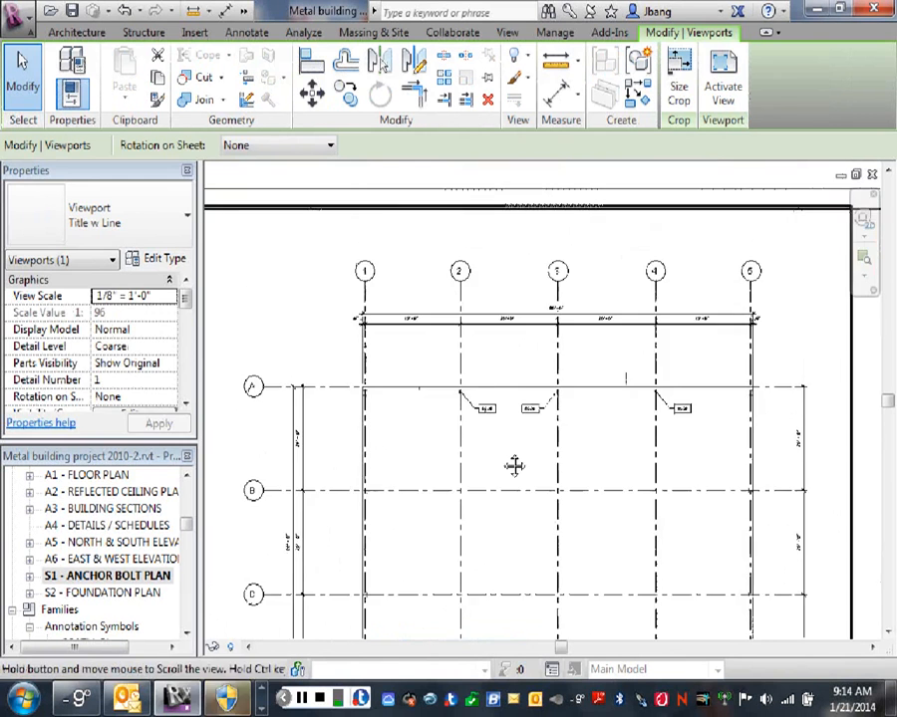
{"action": "scroll", "coordinate": [501, 444], "scroll_direction": "up", "scroll_amount": 2}
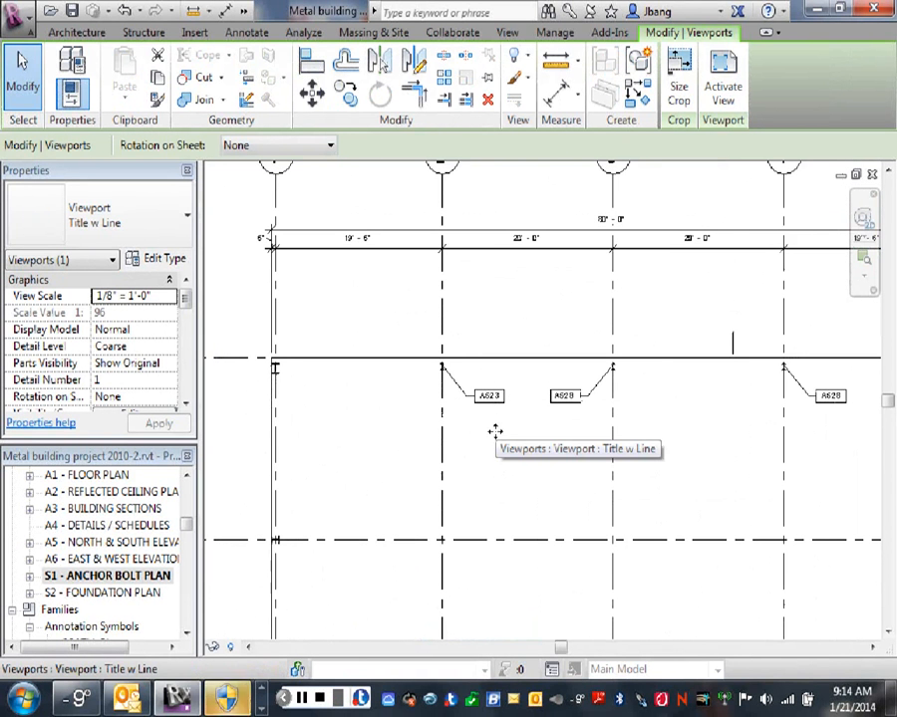
{"action": "scroll", "coordinate": [494, 431], "scroll_direction": "up", "scroll_amount": 3}
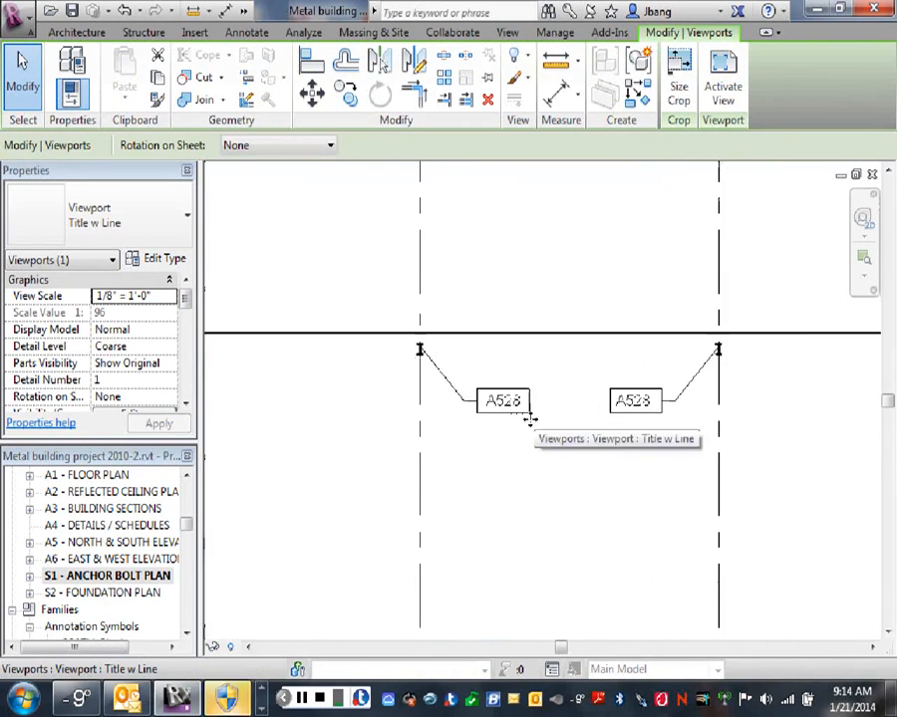
{"action": "scroll", "coordinate": [510, 403], "scroll_direction": "down", "scroll_amount": 3}
{"action": "scroll", "coordinate": [498, 410], "scroll_direction": "up", "scroll_amount": 3}
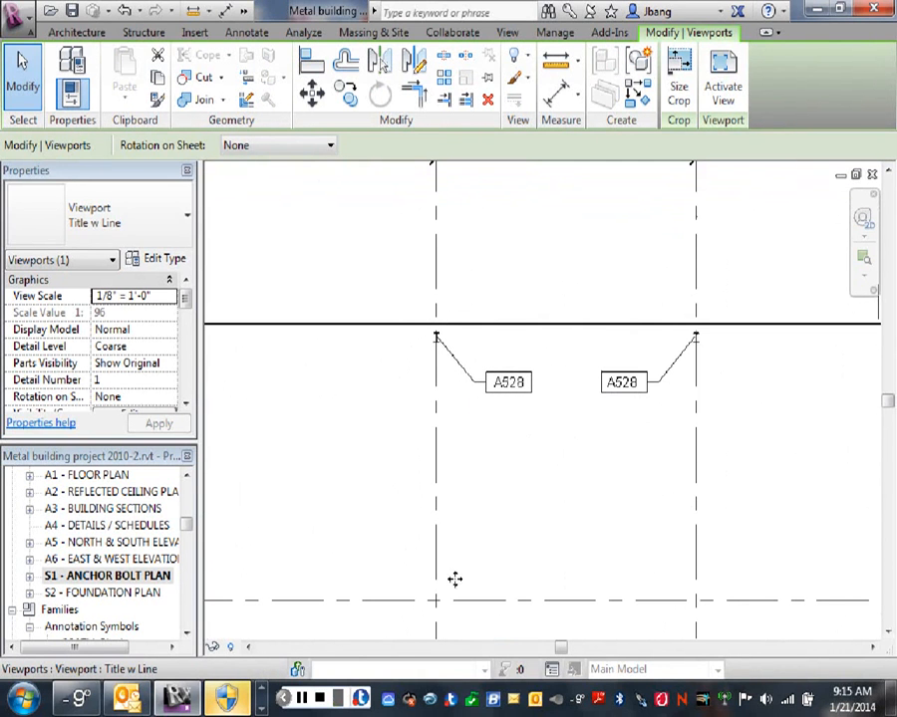
{"action": "scroll", "coordinate": [512, 505], "scroll_direction": "down", "scroll_amount": 5}
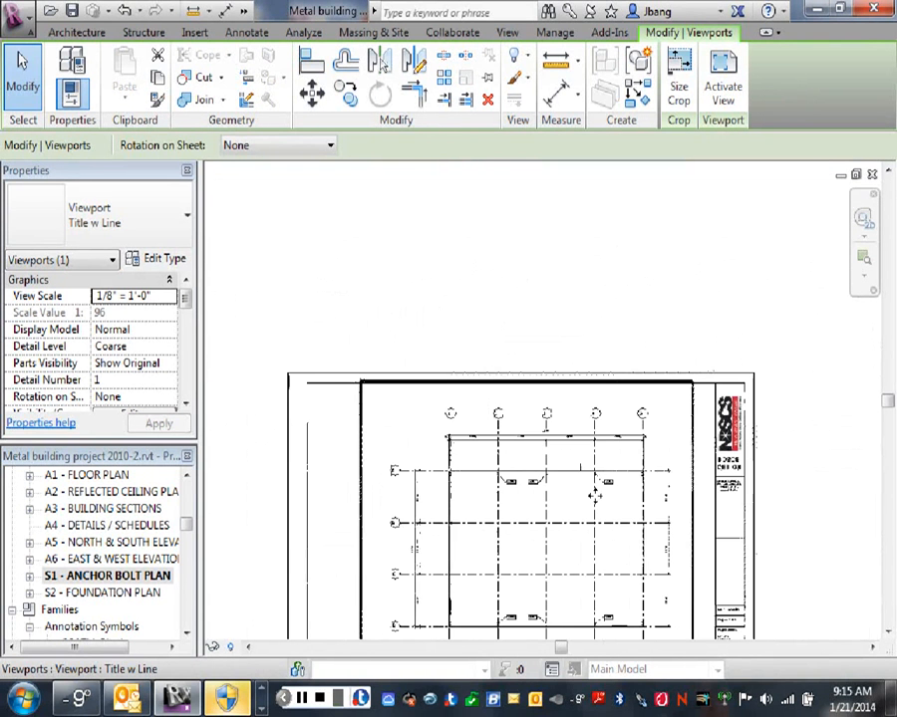
{"action": "right_click", "coordinate": [536, 508]}
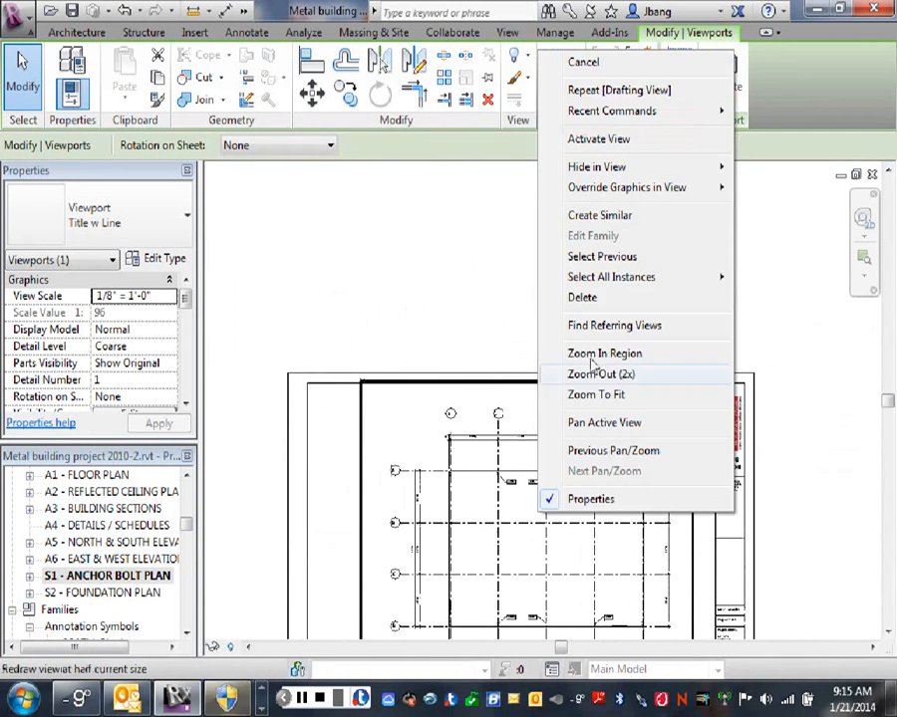
{"action": "left_click", "coordinate": [601, 139]}
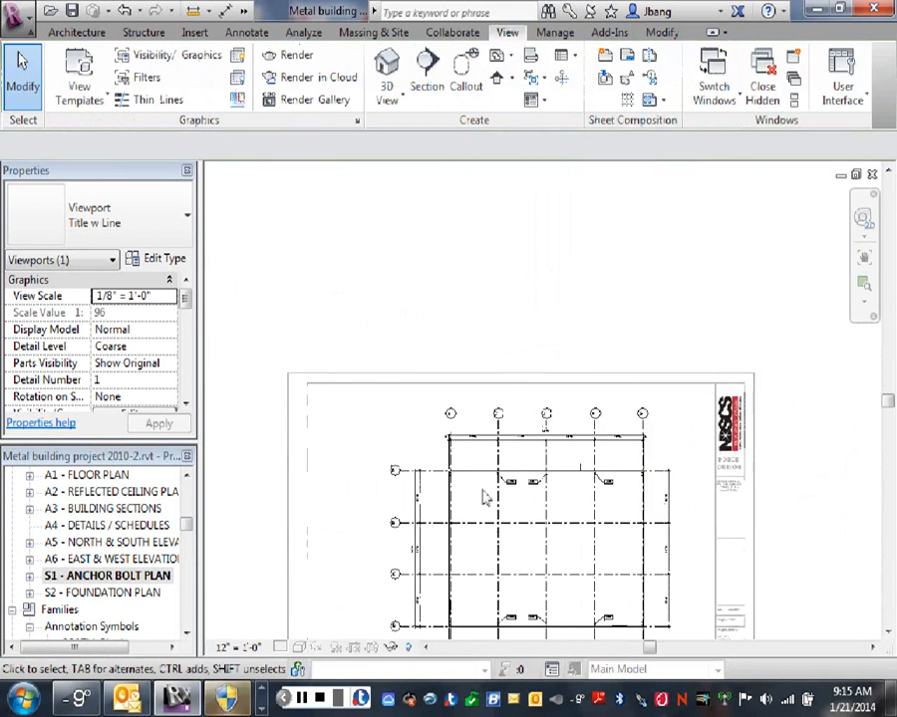
- Start a text note near the corner column at grids A and 1, using the 3/32" Arial text type
{"action": "scroll", "coordinate": [485, 492], "scroll_direction": "up", "scroll_amount": 3}
{"action": "scroll", "coordinate": [483, 501], "scroll_direction": "up", "scroll_amount": 2}
{"action": "scroll", "coordinate": [456, 492], "scroll_direction": "up", "scroll_amount": 1}
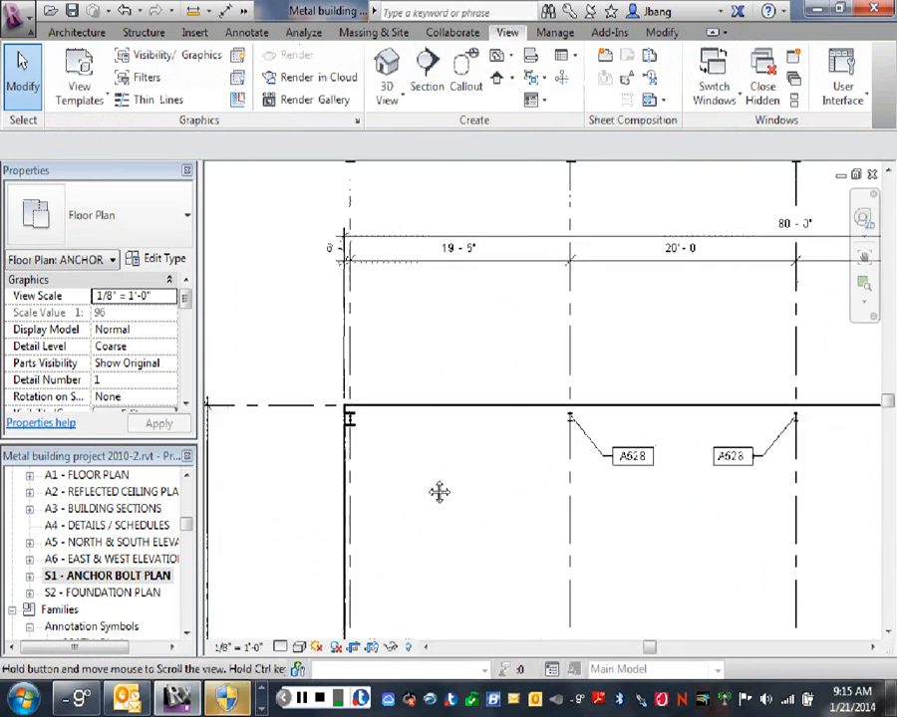
{"action": "middle_click_drag", "start_coordinate": [438, 493], "coordinate": [563, 478]}
{"action": "scroll", "coordinate": [488, 417], "scroll_direction": "up", "scroll_amount": 2}
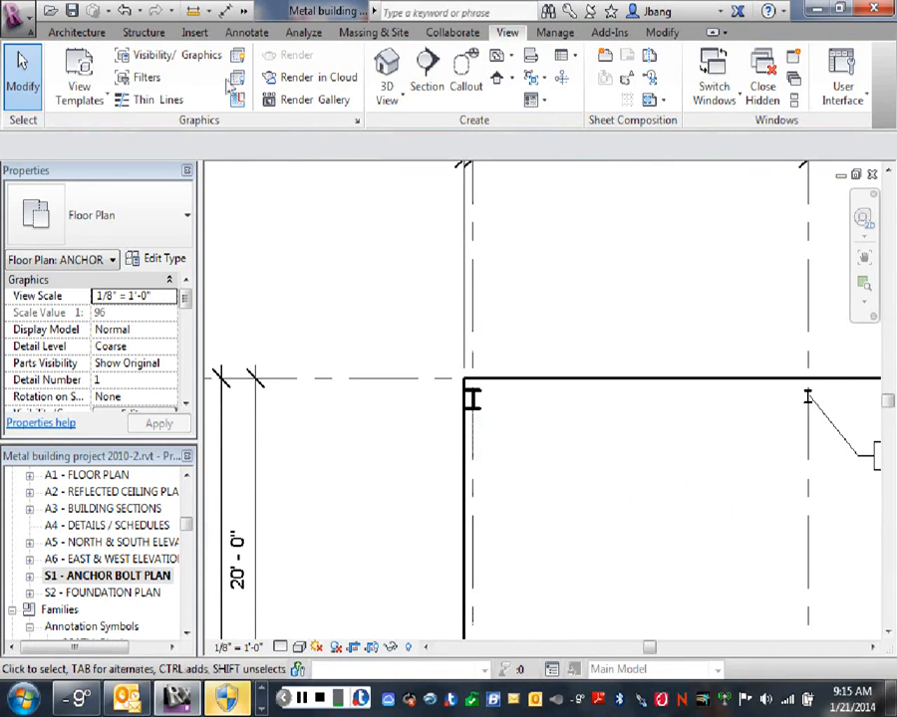
{"action": "left_click", "coordinate": [249, 34]}
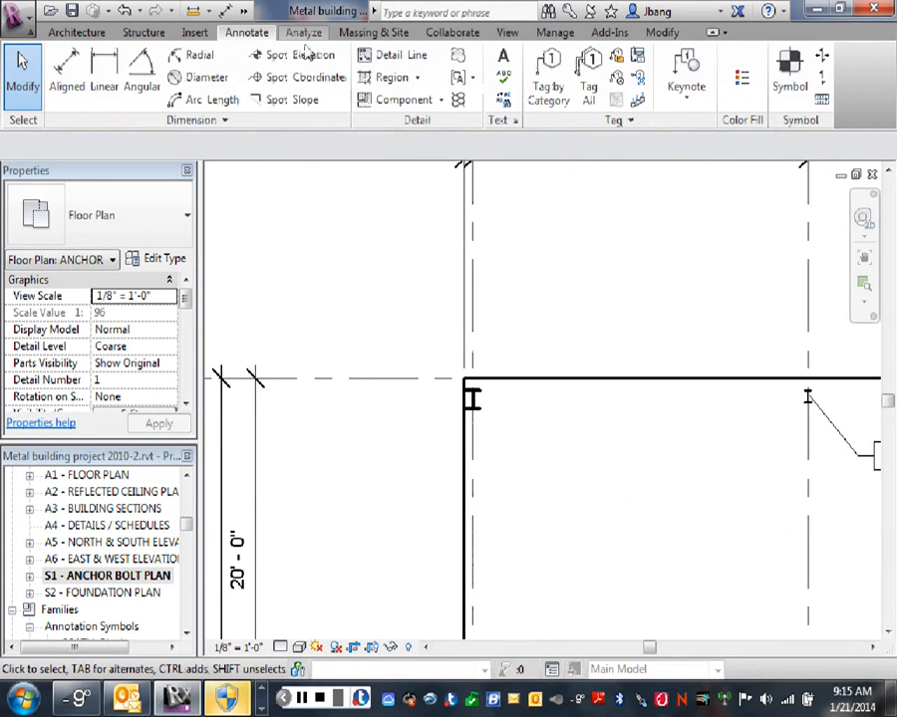
{"action": "left_click", "coordinate": [503, 58]}
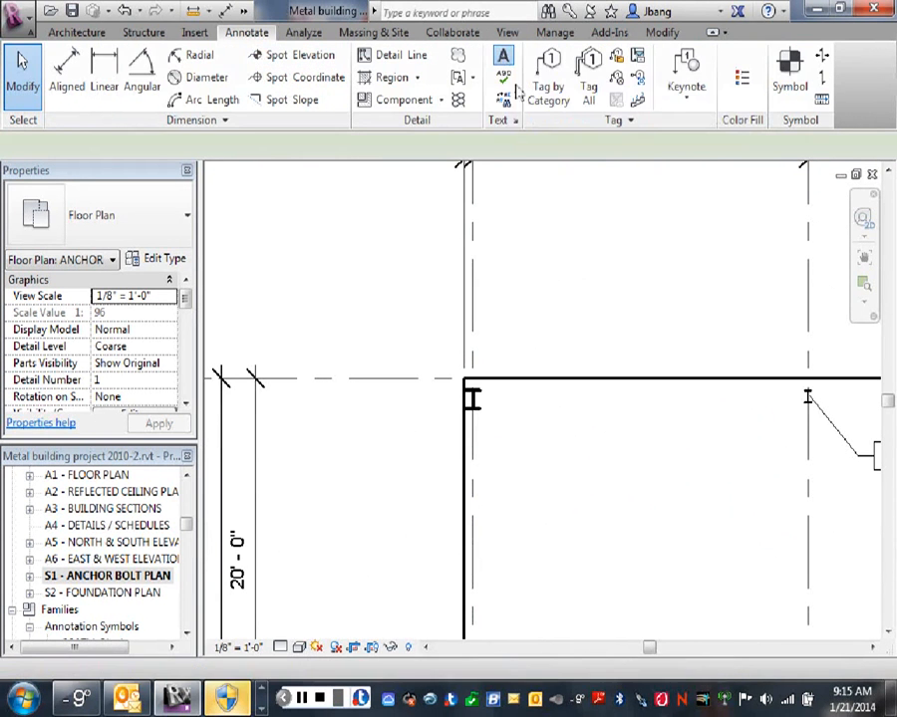
{"action": "left_click", "coordinate": [657, 116]}
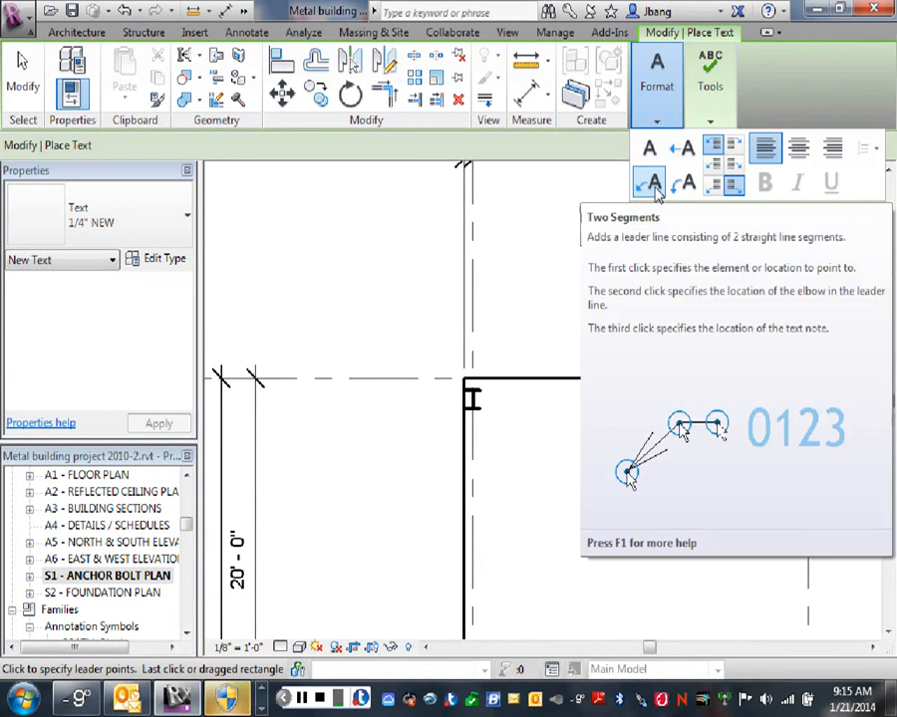
{"action": "left_click", "coordinate": [139, 226]}
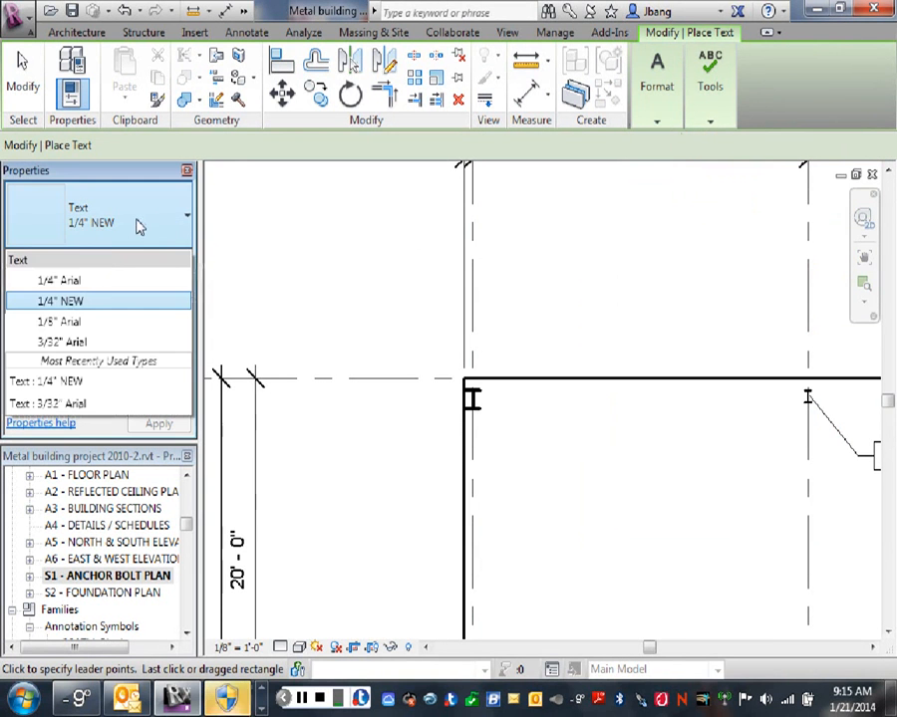
{"action": "left_click", "coordinate": [62, 344]}
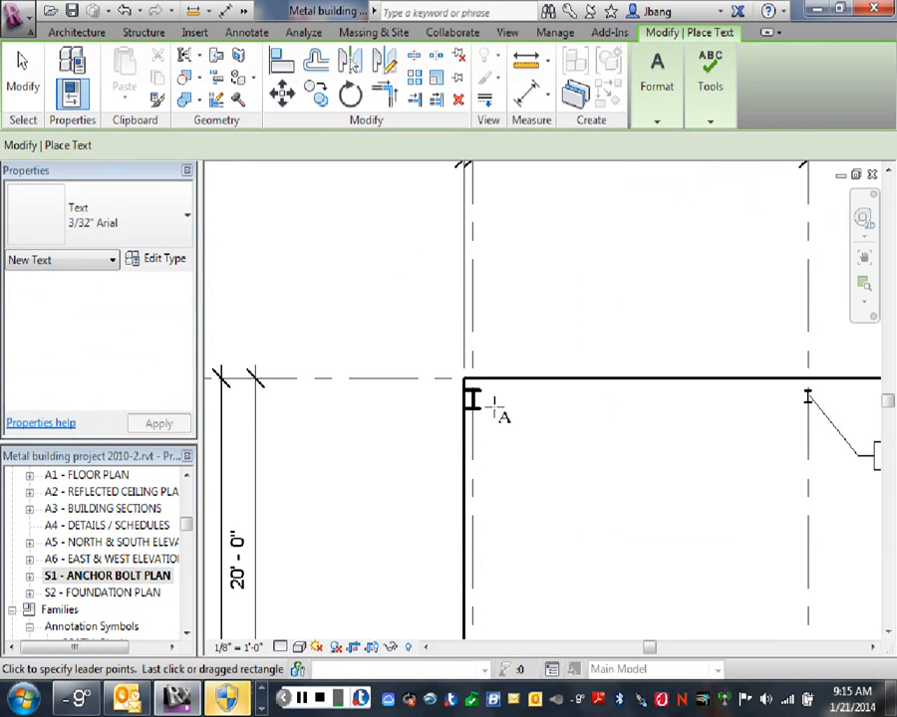
- Place a note reading A536 with a two-segment leader pointing to the corner column at grids A and 1
{"action": "left_click", "coordinate": [656, 122]}
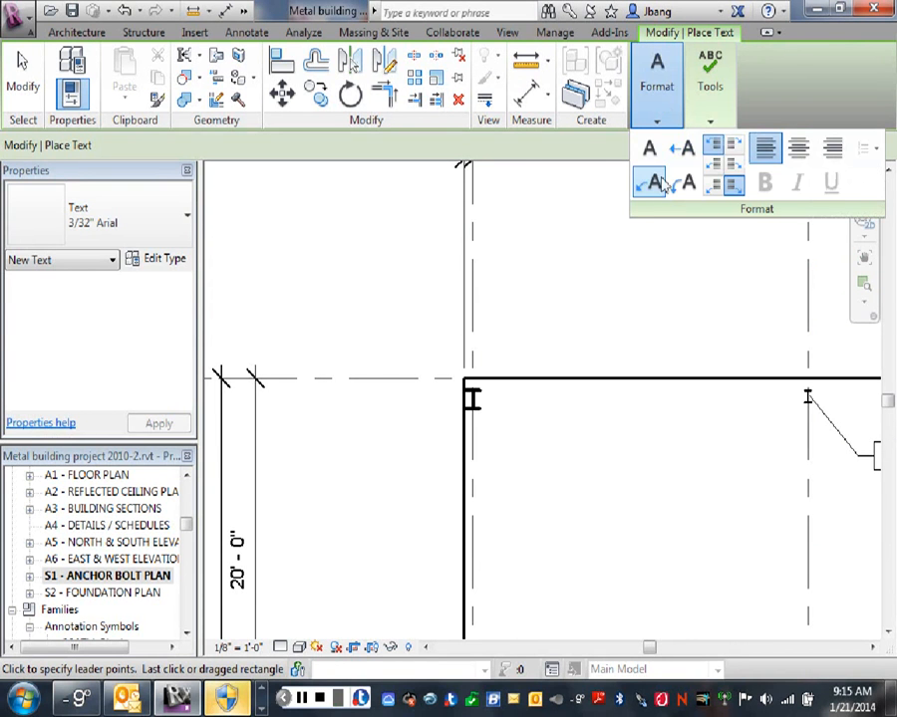
{"action": "left_click", "coordinate": [475, 400]}
{"action": "left_click", "coordinate": [522, 457]}
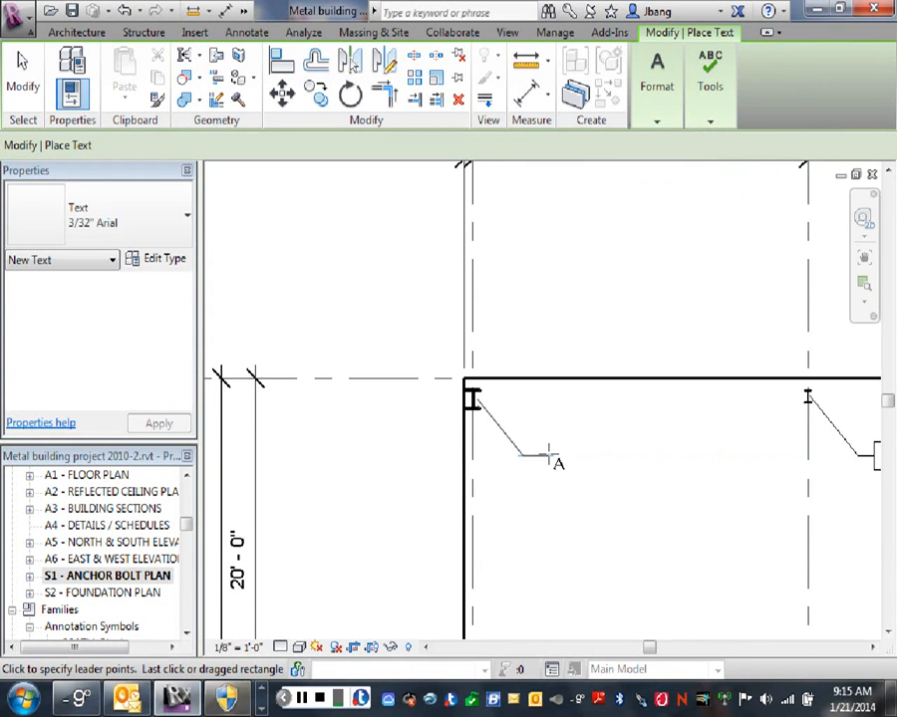
{"action": "left_click", "coordinate": [548, 456]}
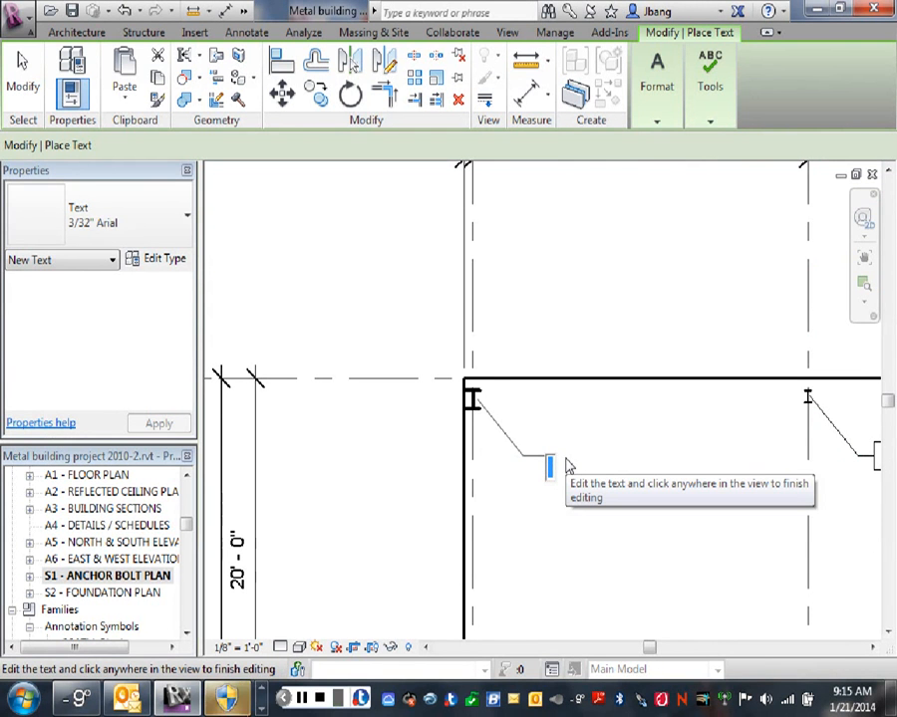
{"action": "type", "text": "A"}
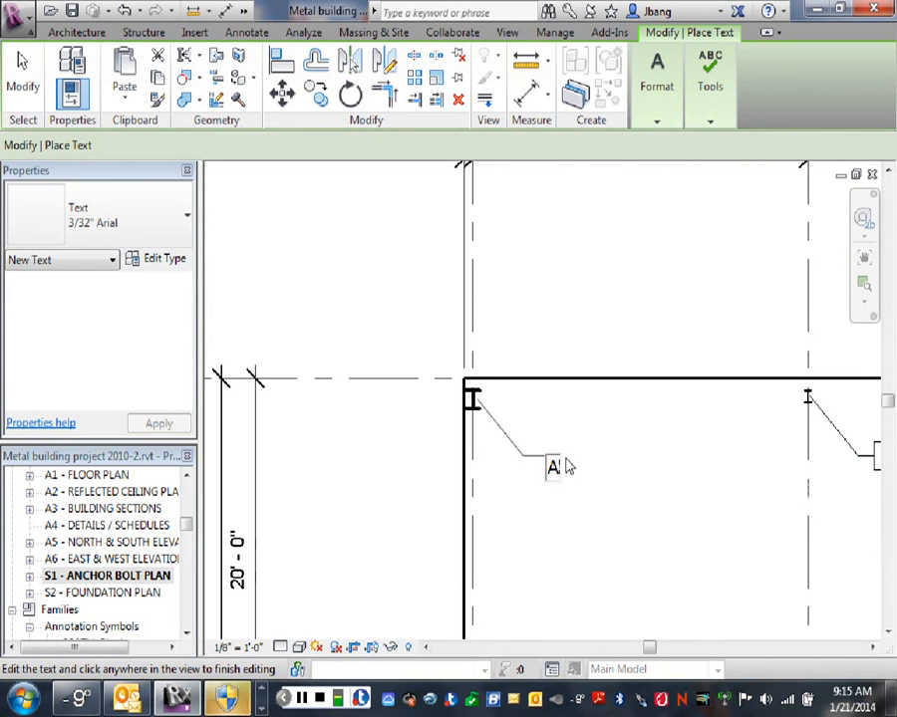
{"action": "type", "text": "536"}
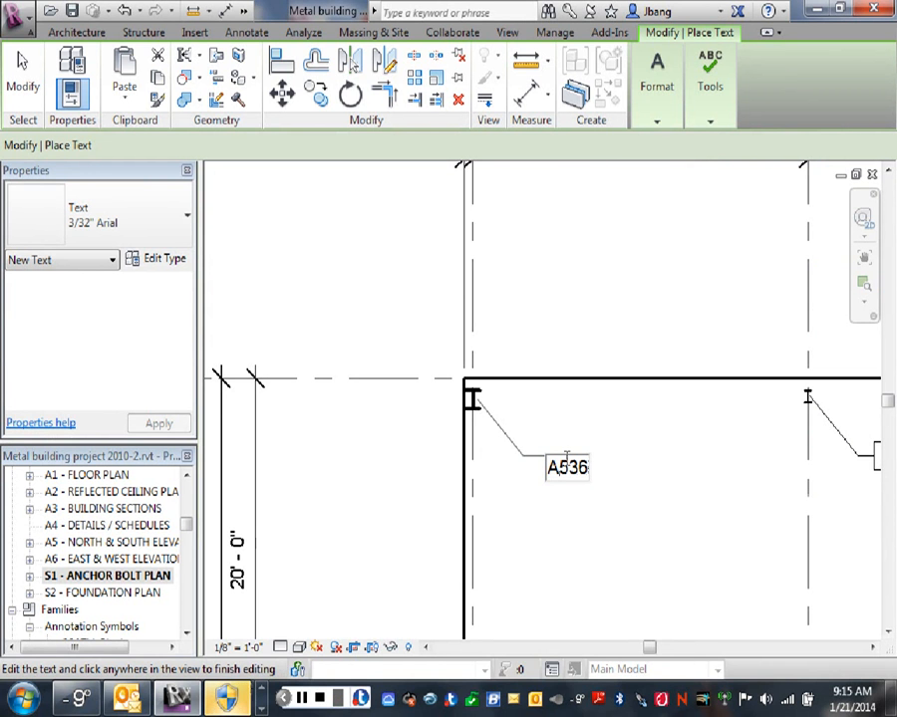
{"action": "left_click", "coordinate": [652, 418]}
{"action": "right_click", "coordinate": [547, 197]}
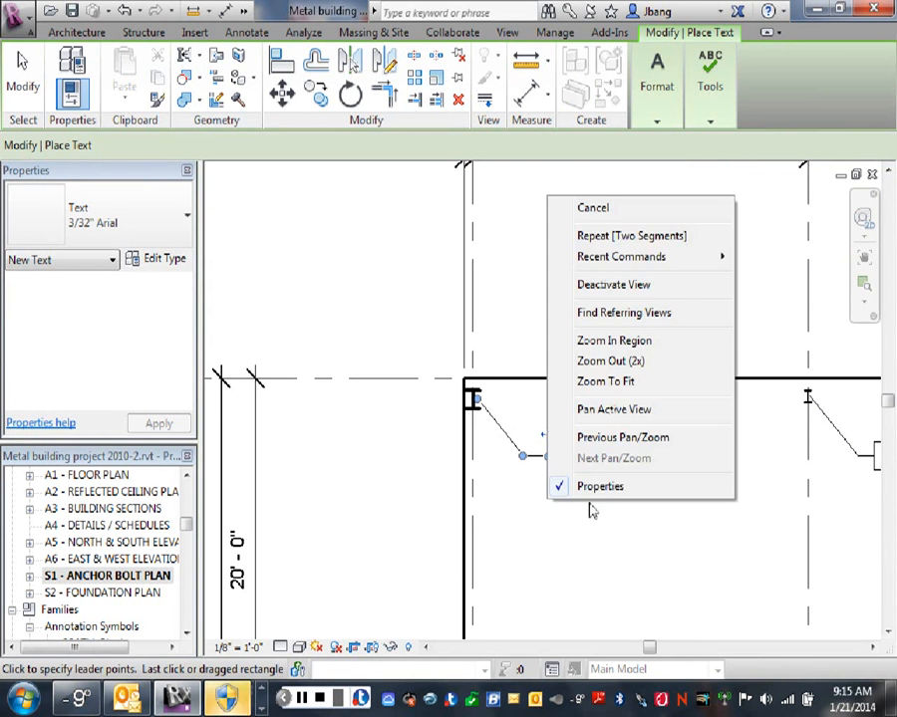
{"action": "left_click", "coordinate": [573, 212]}
{"action": "scroll", "coordinate": [516, 500], "scroll_direction": "up", "scroll_amount": 2}
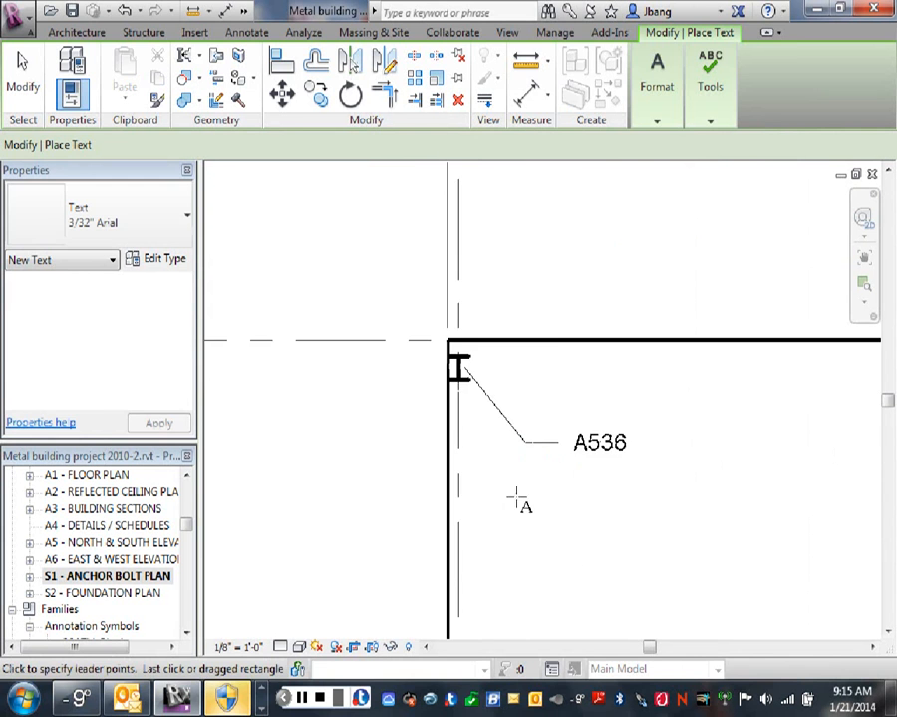
{"action": "right_click", "coordinate": [529, 492]}
{"action": "left_click", "coordinate": [570, 197]}
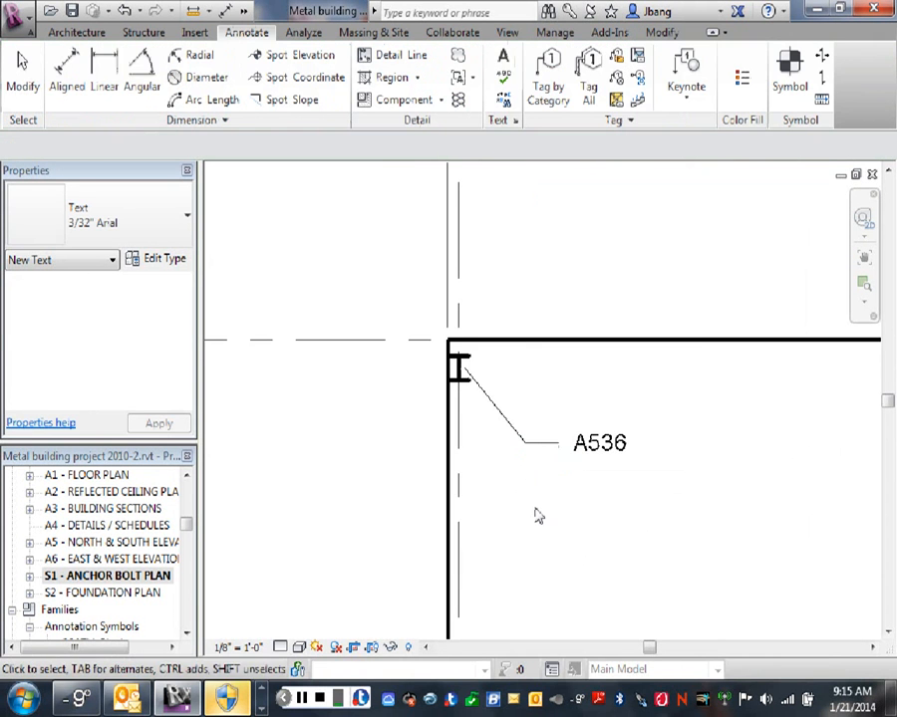
- Set the leader arrowhead of the A536 note's 3/32" Arial text type to Arrow 30 Degree
{"action": "middle_click_drag", "start_coordinate": [493, 418], "coordinate": [546, 512]}
{"action": "left_click", "coordinate": [553, 506]}
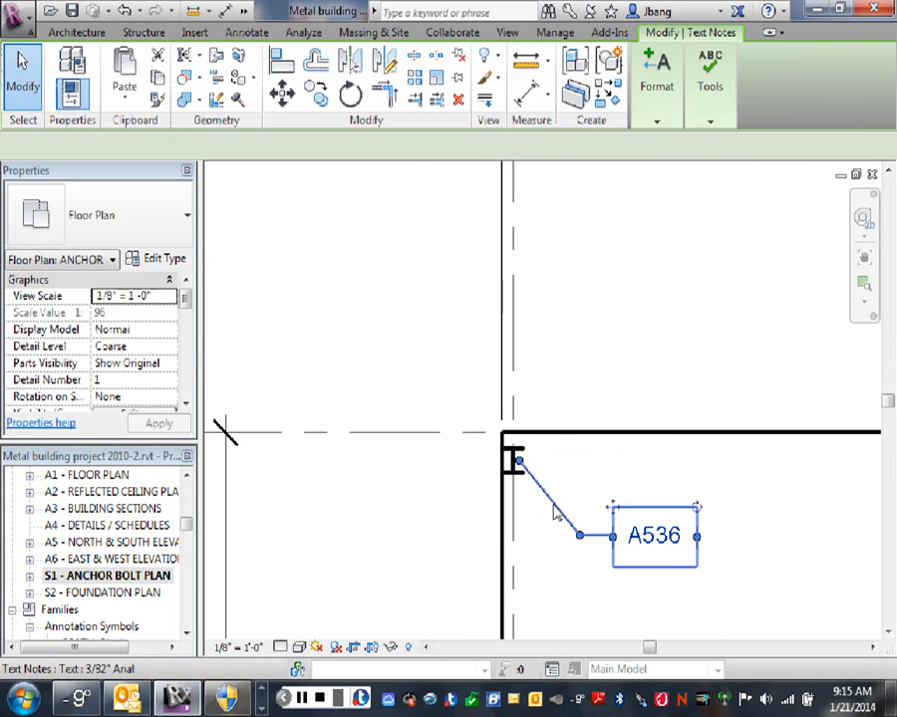
{"action": "left_click", "coordinate": [165, 259]}
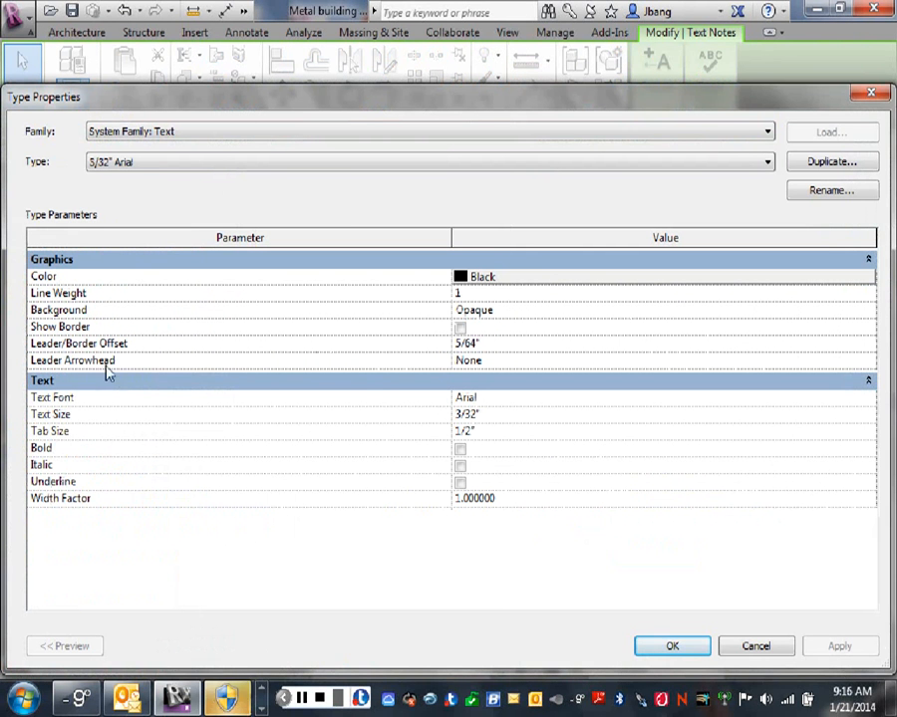
{"action": "left_click", "coordinate": [555, 362]}
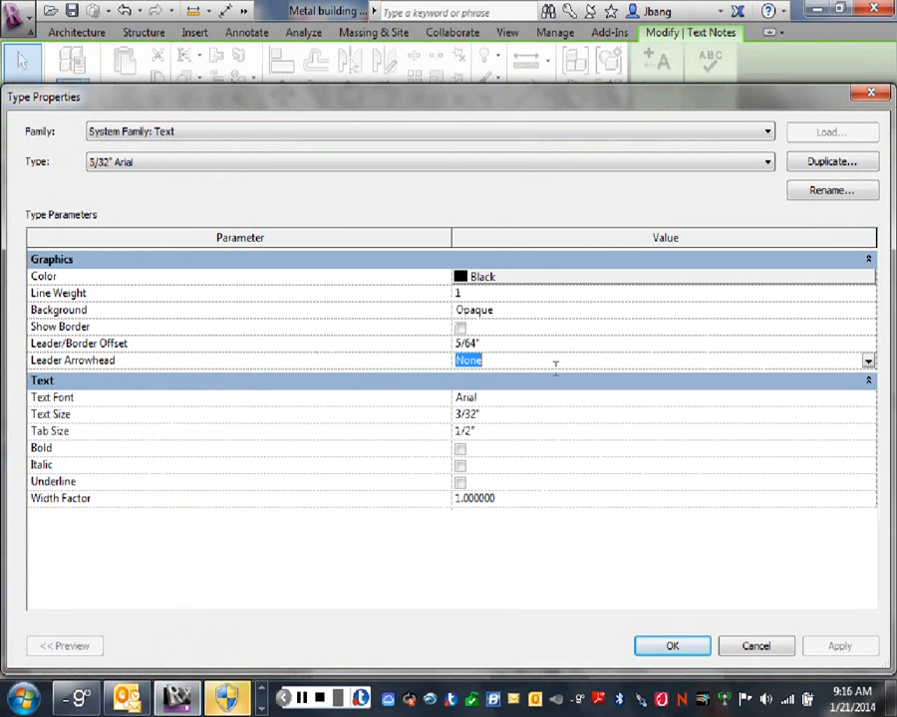
{"action": "left_click", "coordinate": [868, 363]}
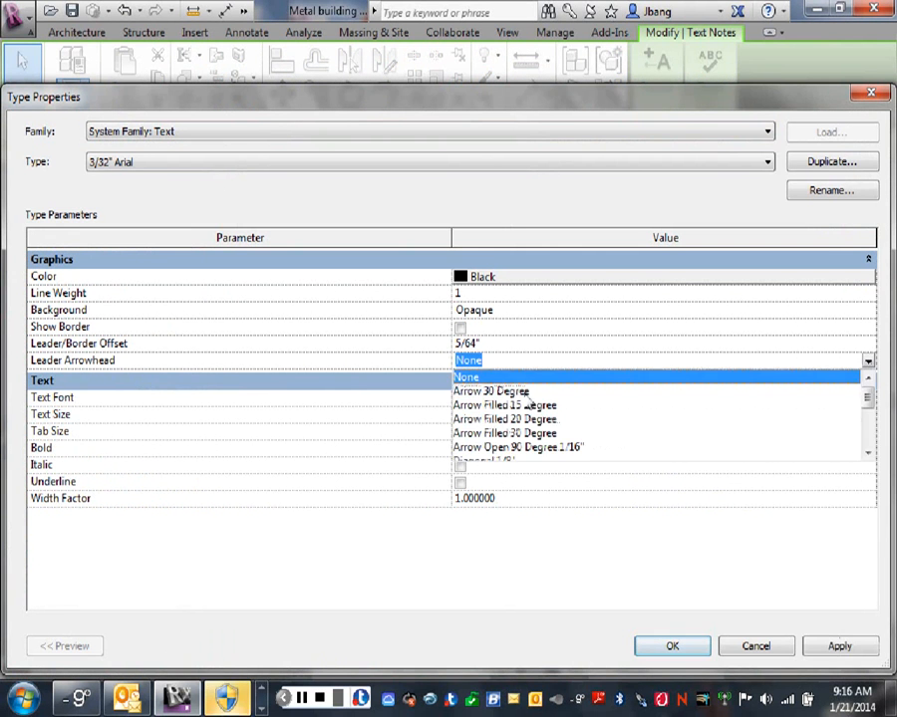
{"action": "left_click", "coordinate": [498, 388]}
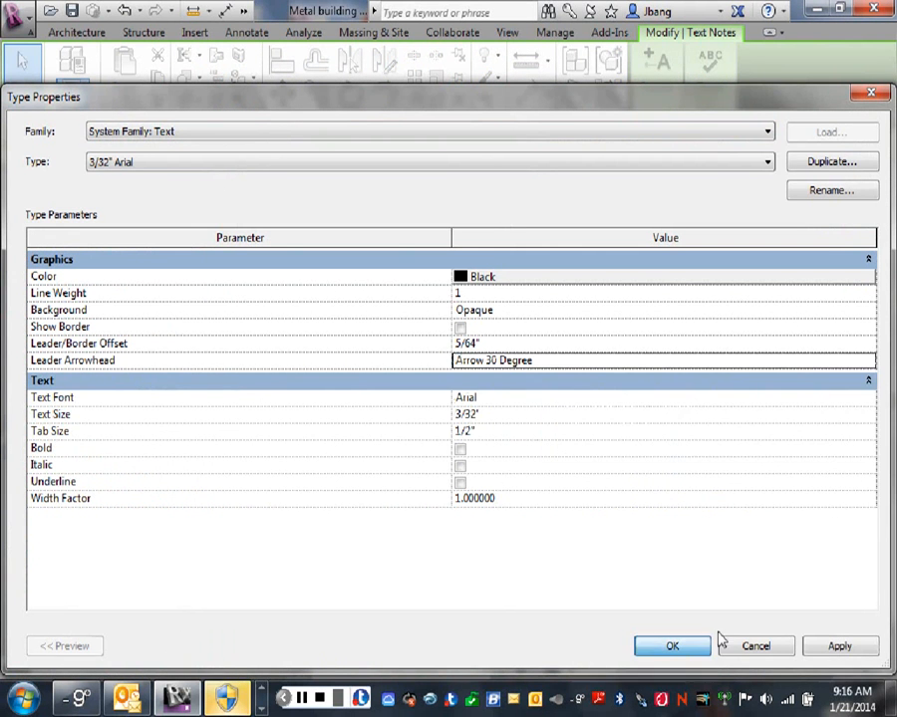
{"action": "left_click", "coordinate": [703, 644]}
{"action": "left_click", "coordinate": [805, 590]}
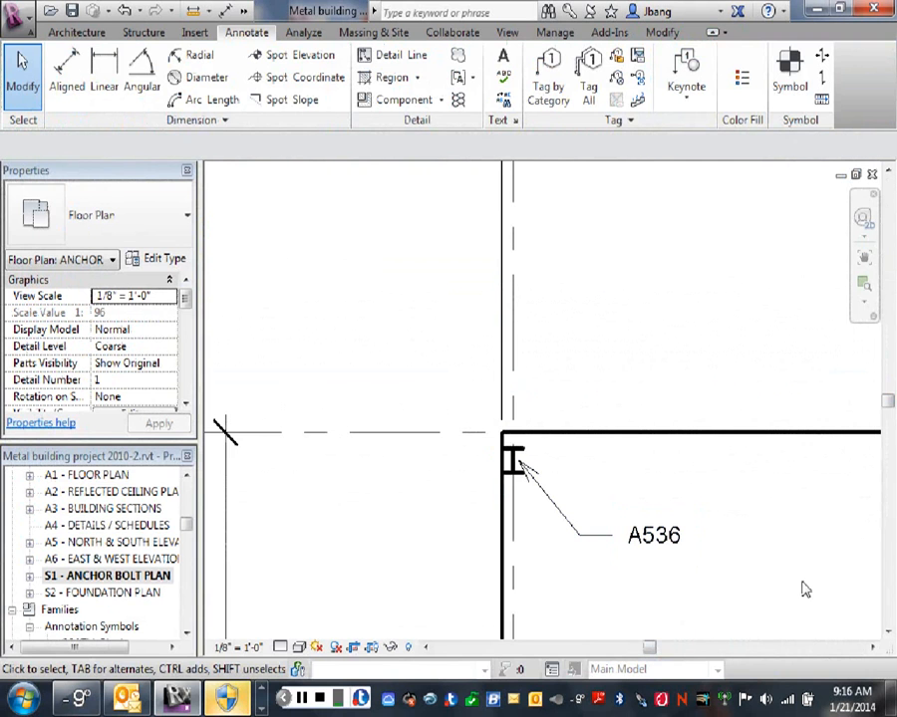
- Delete the A536 leader note beside the corner column at grids A and 1
{"action": "left_click", "coordinate": [640, 556]}
{"action": "left_click", "coordinate": [586, 540]}
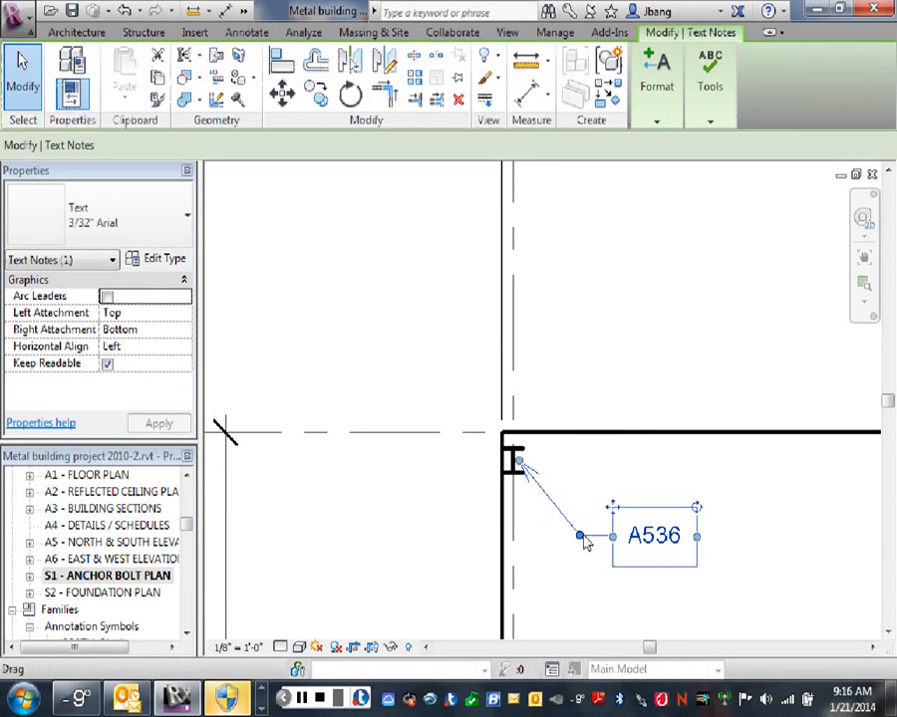
{"action": "key", "text": "Delete"}
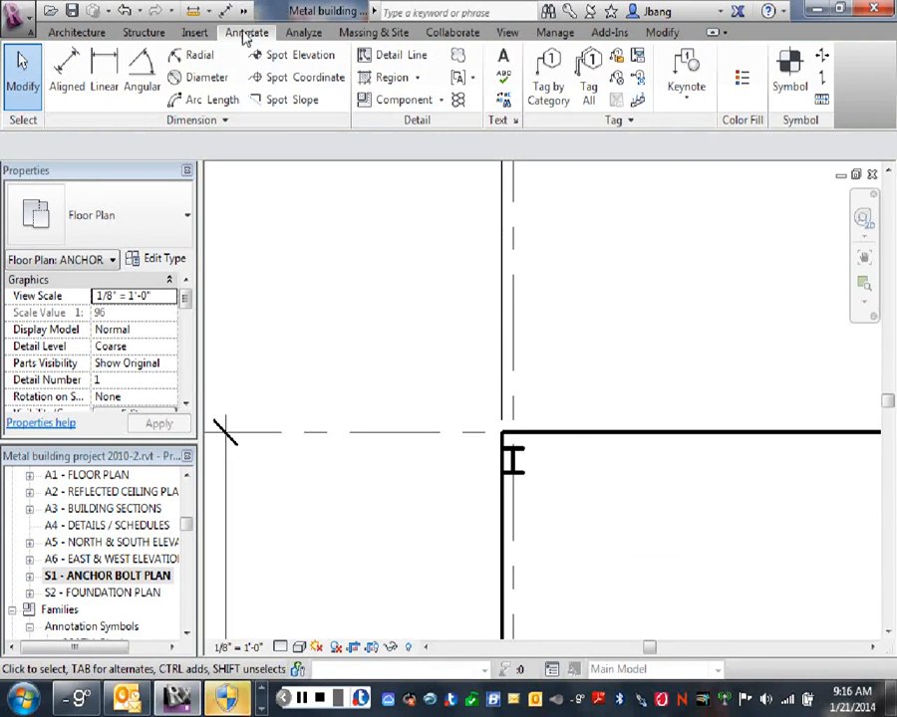
- Start a new text note and duplicate its 3/32" Arial type as 3/32" Arial Base Plate ID
{"action": "left_click", "coordinate": [503, 62]}
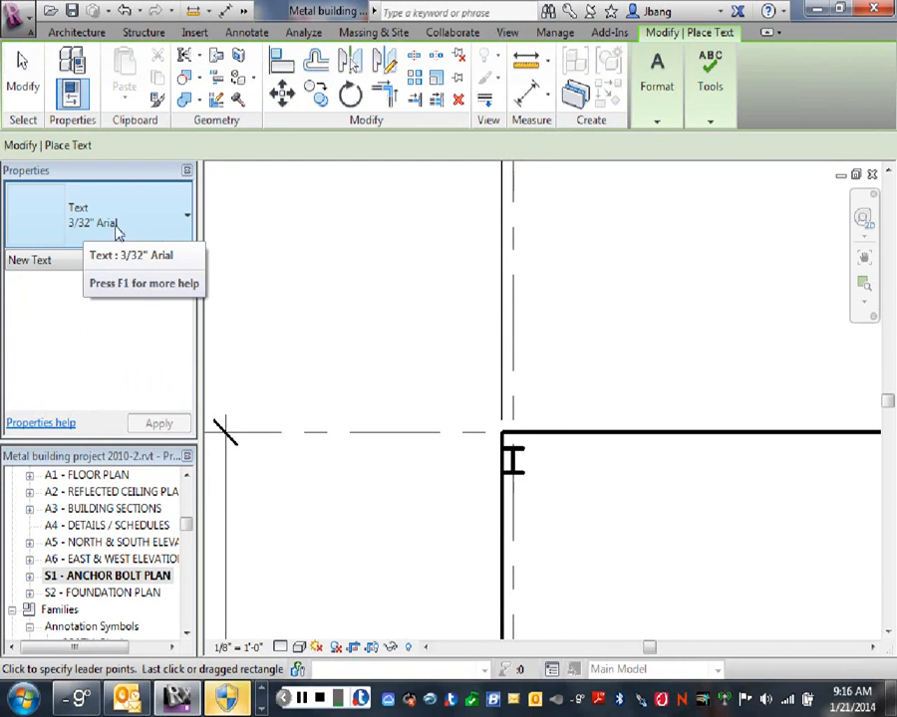
{"action": "left_click", "coordinate": [164, 261]}
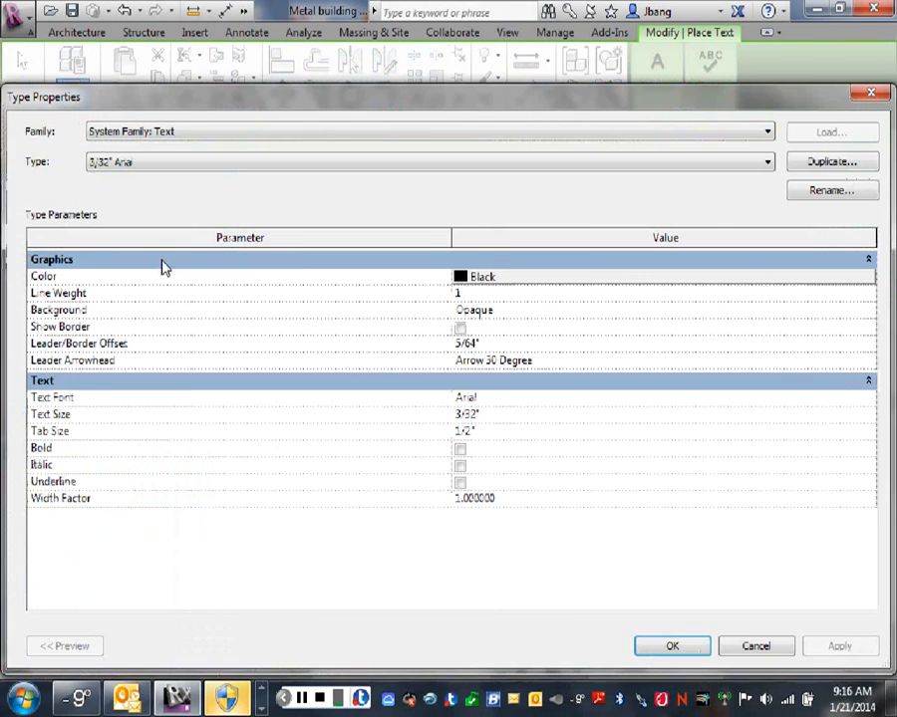
{"action": "left_click", "coordinate": [833, 164]}
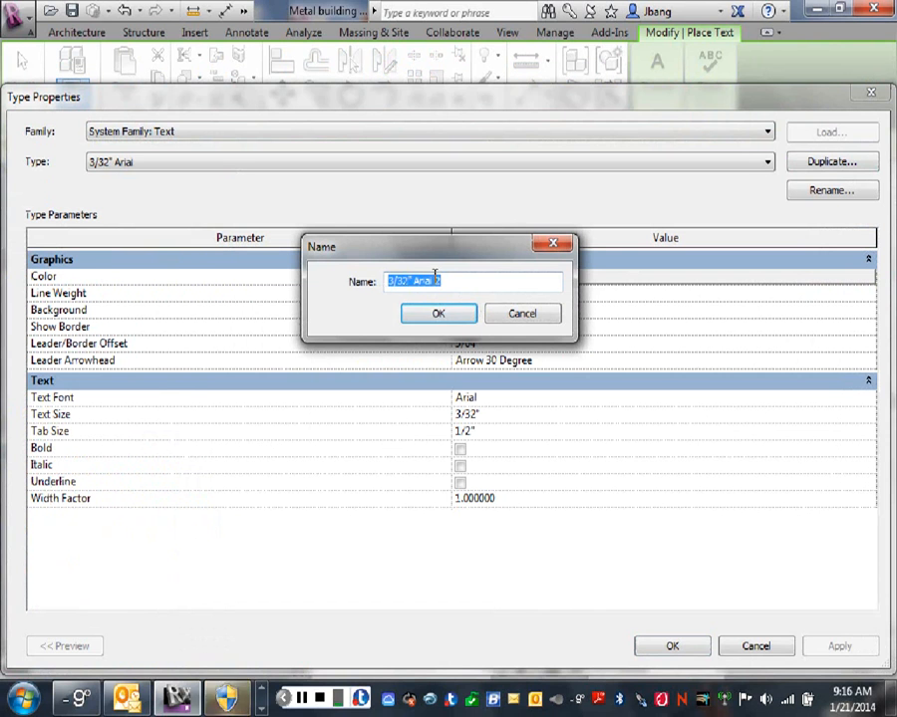
{"action": "left_click_drag", "start_coordinate": [436, 280], "coordinate": [452, 279]}
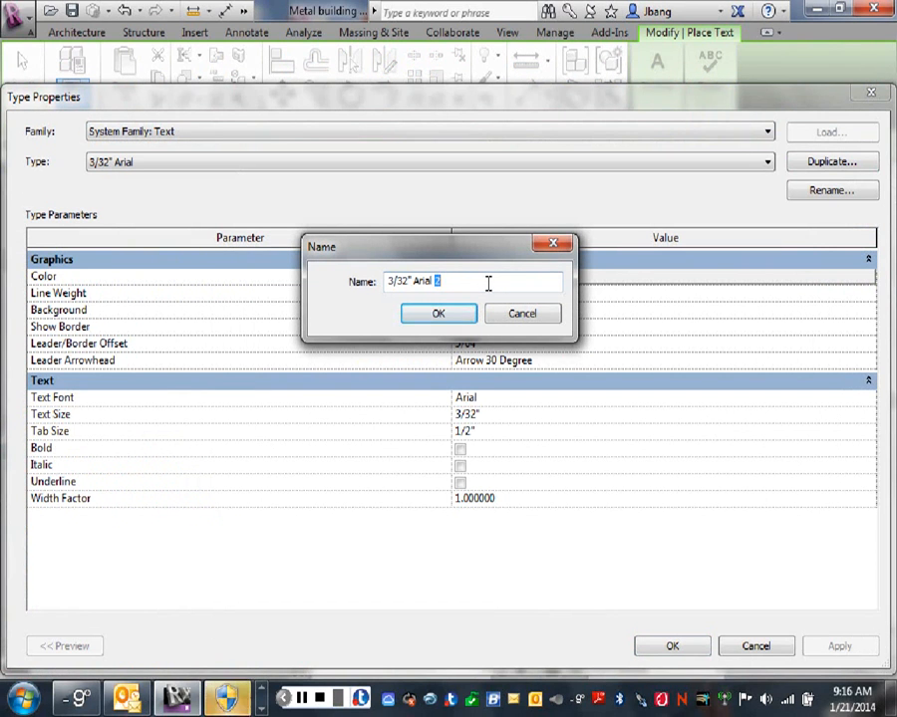
{"action": "type", "text": "Base Plate ID"}
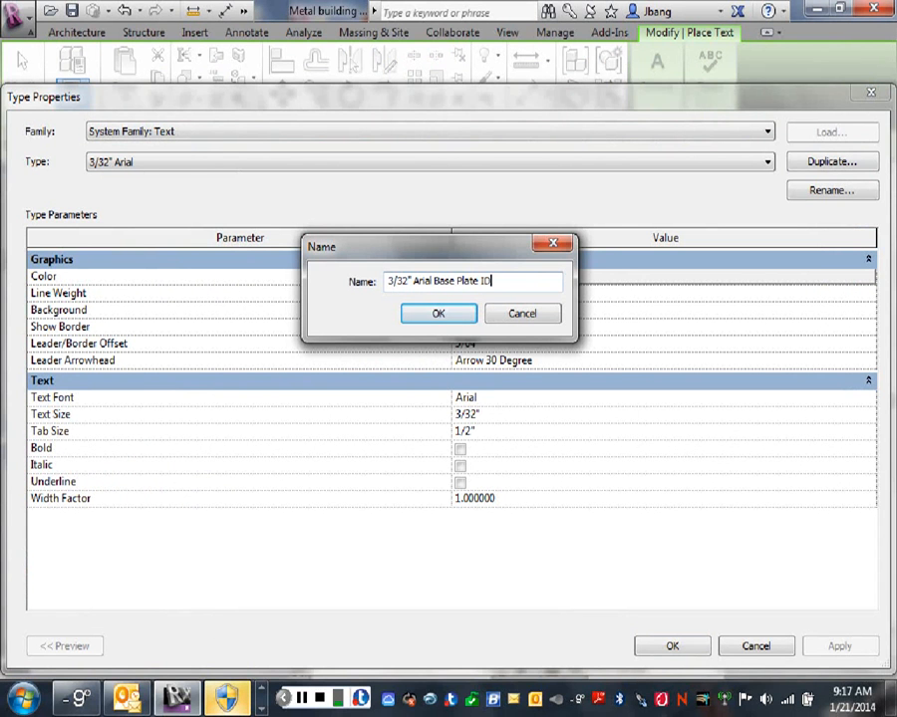
{"action": "left_click", "coordinate": [453, 318]}
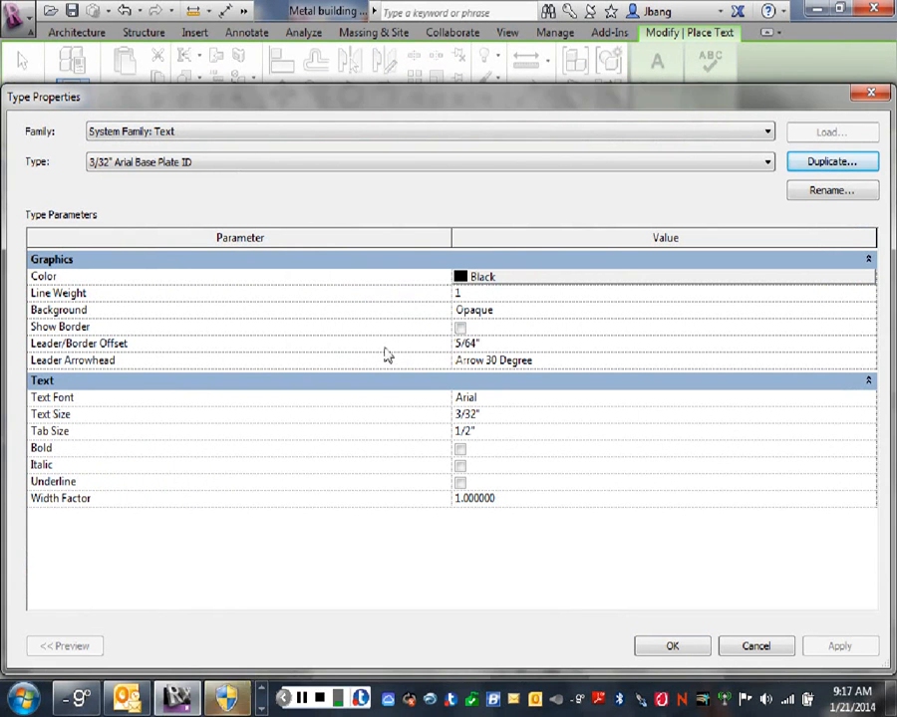
- Set the Base Plate ID text type's leader arrowhead to None and turn on Show Border
{"action": "left_click", "coordinate": [492, 360]}
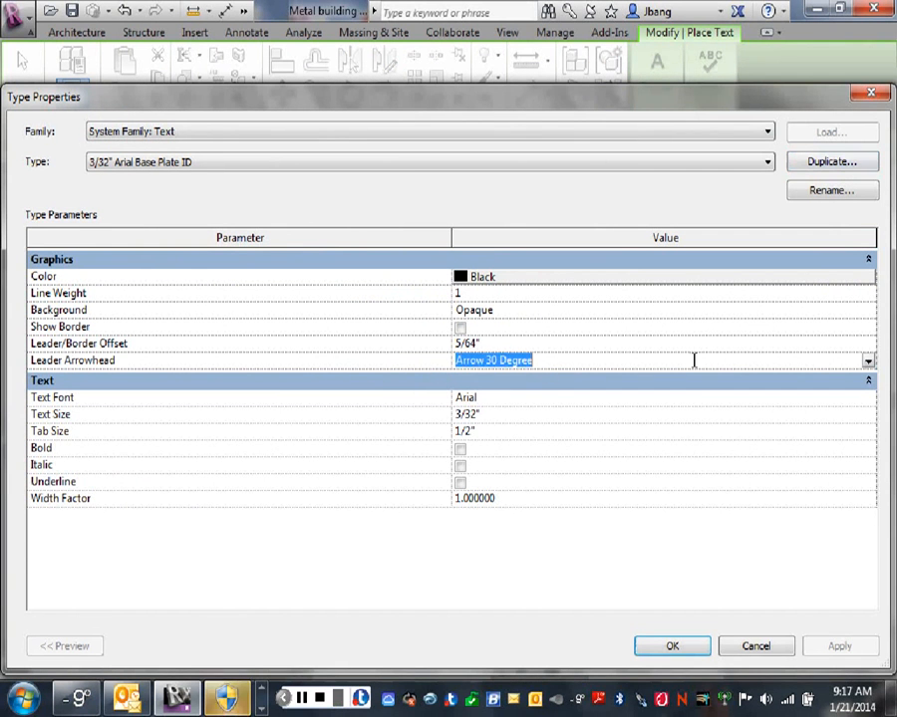
{"action": "left_click", "coordinate": [867, 361]}
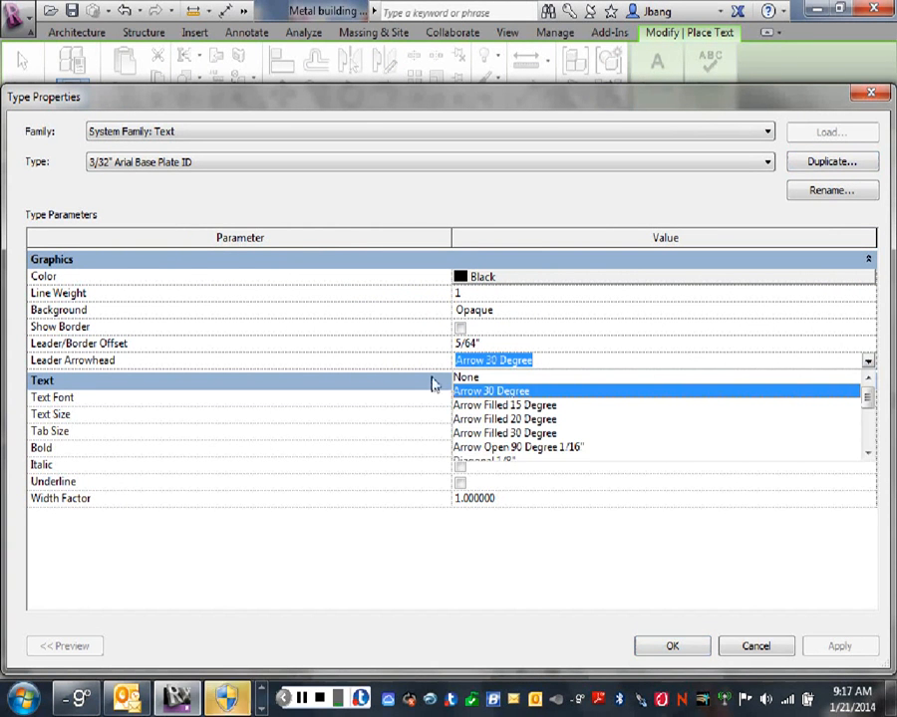
{"action": "left_click", "coordinate": [465, 378]}
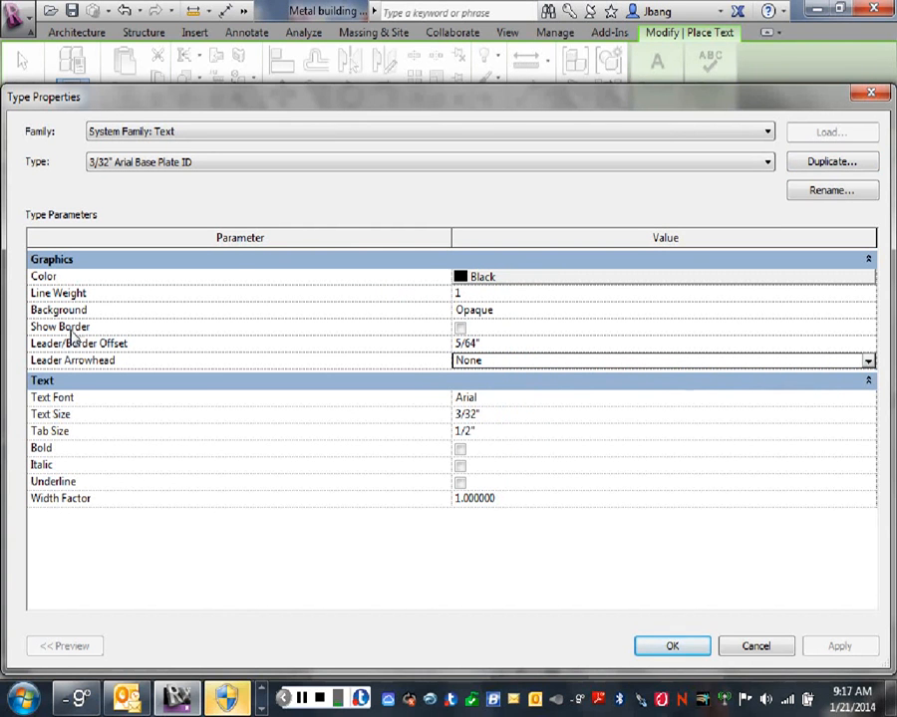
{"action": "left_click", "coordinate": [460, 328]}
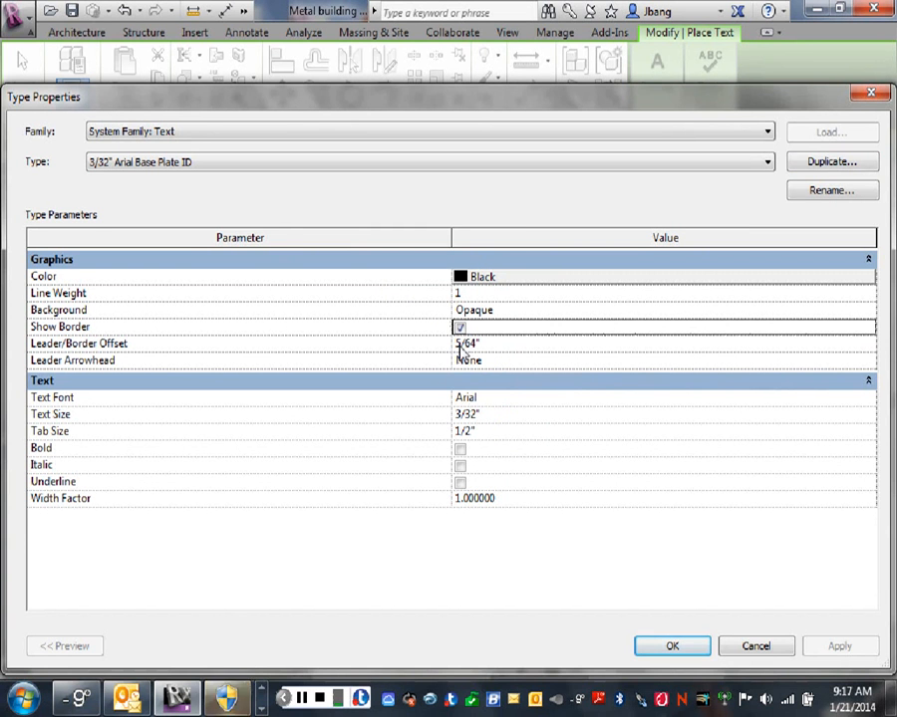
{"action": "left_click", "coordinate": [679, 649]}
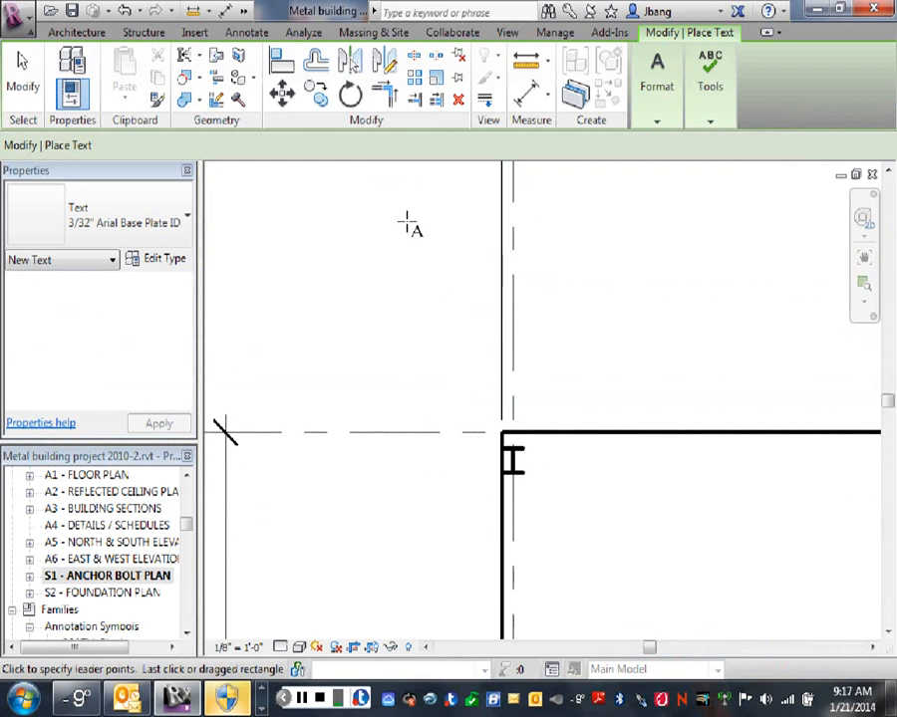
- Place a bordered A536 note with a two-segment leader pointing to the corner column at grids A and 1
{"action": "mouse_move", "coordinate": [656, 88]}
{"action": "left_click", "coordinate": [515, 463]}
{"action": "left_click", "coordinate": [571, 511]}
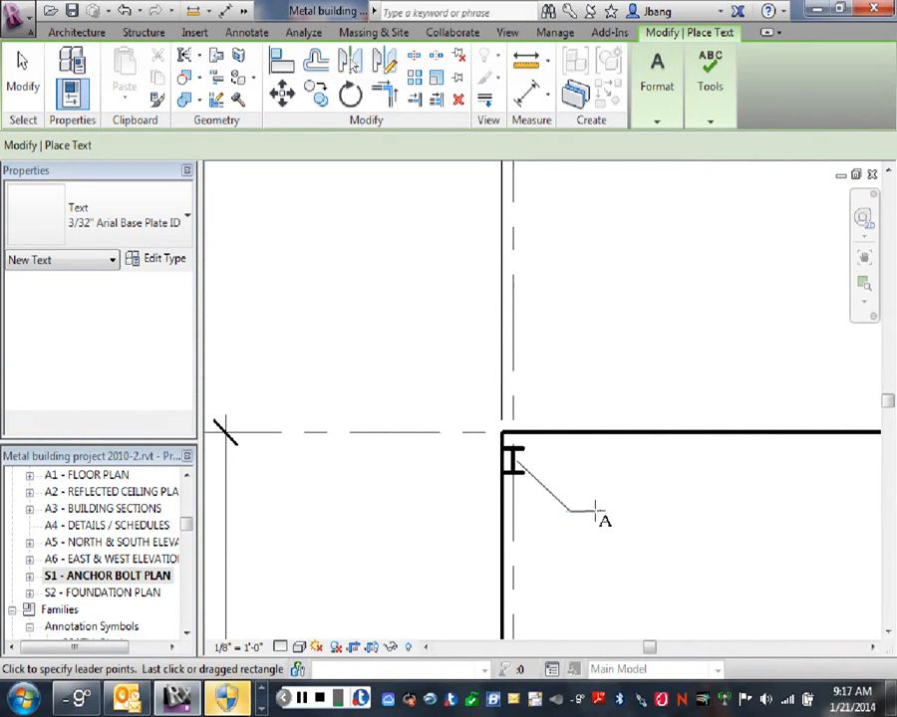
{"action": "left_click", "coordinate": [596, 512]}
{"action": "type", "text": "A"}
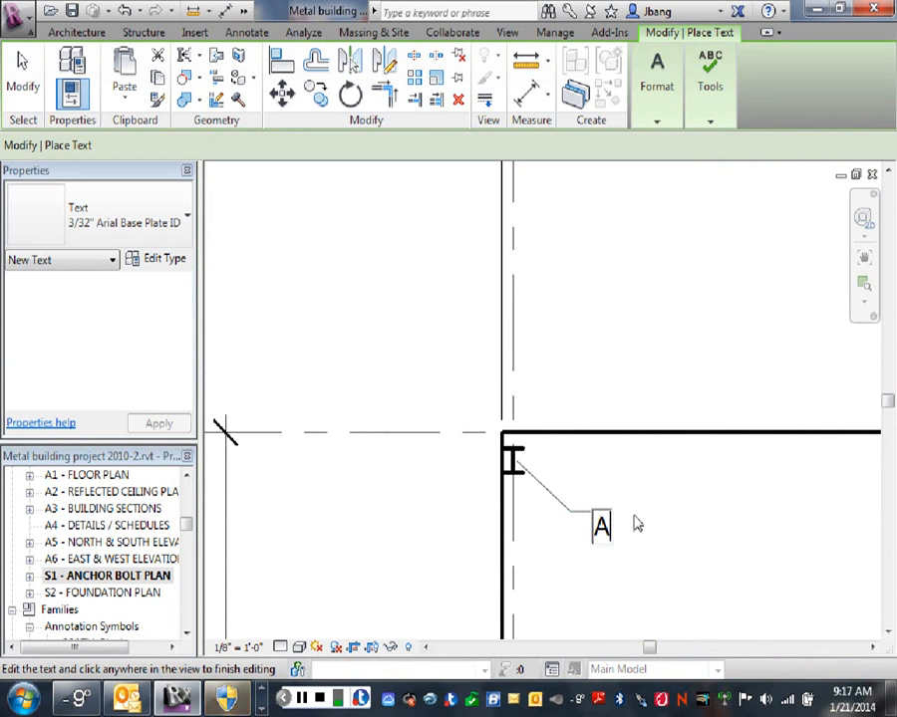
{"action": "type", "text": "536"}
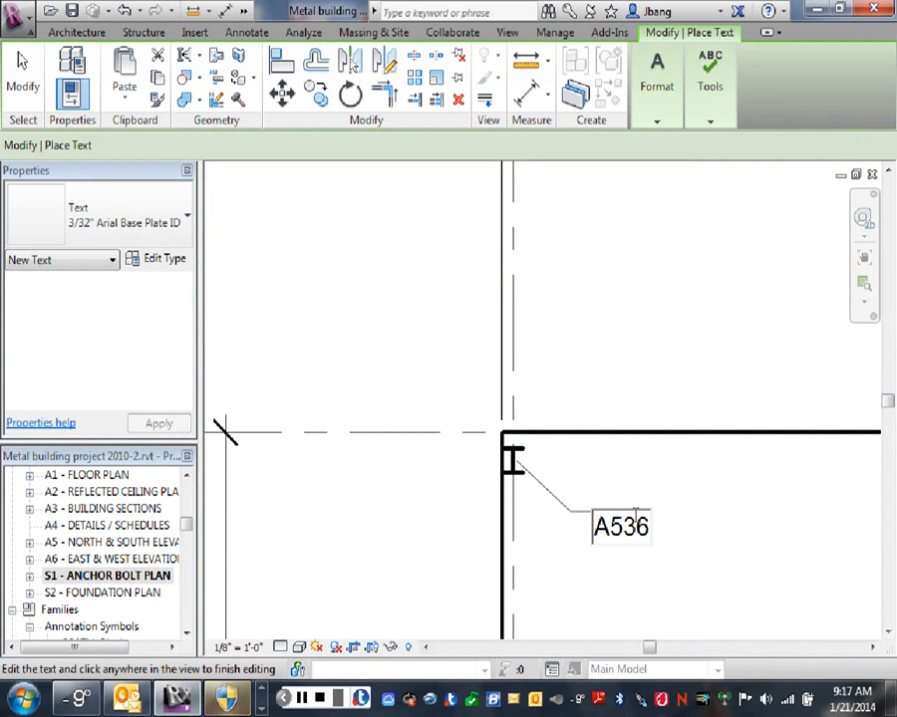
{"action": "left_click", "coordinate": [628, 572]}
{"action": "right_click", "coordinate": [616, 586]}
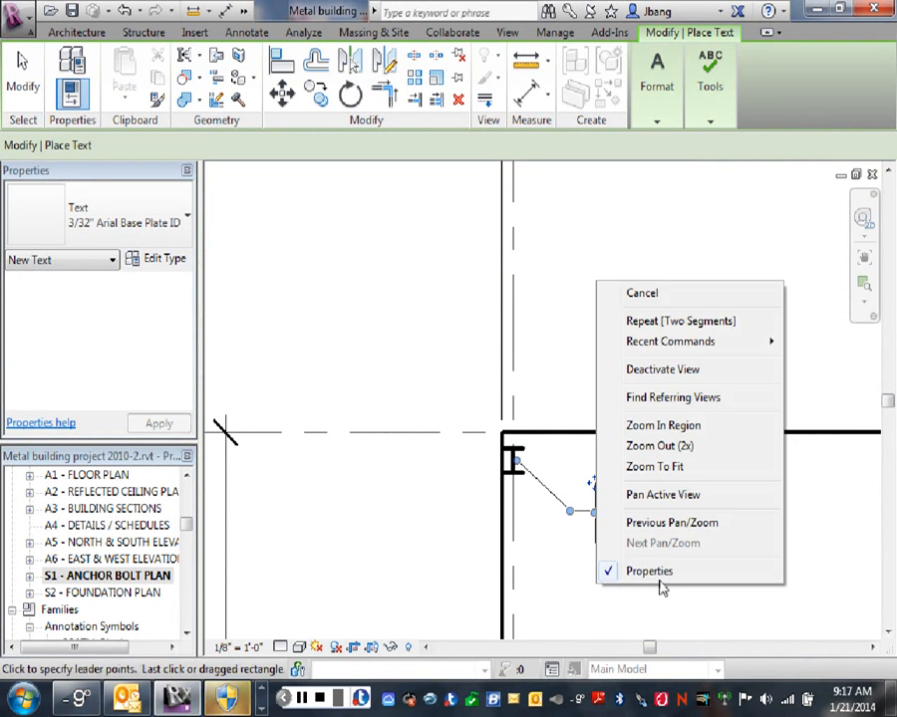
{"action": "left_click", "coordinate": [651, 298]}
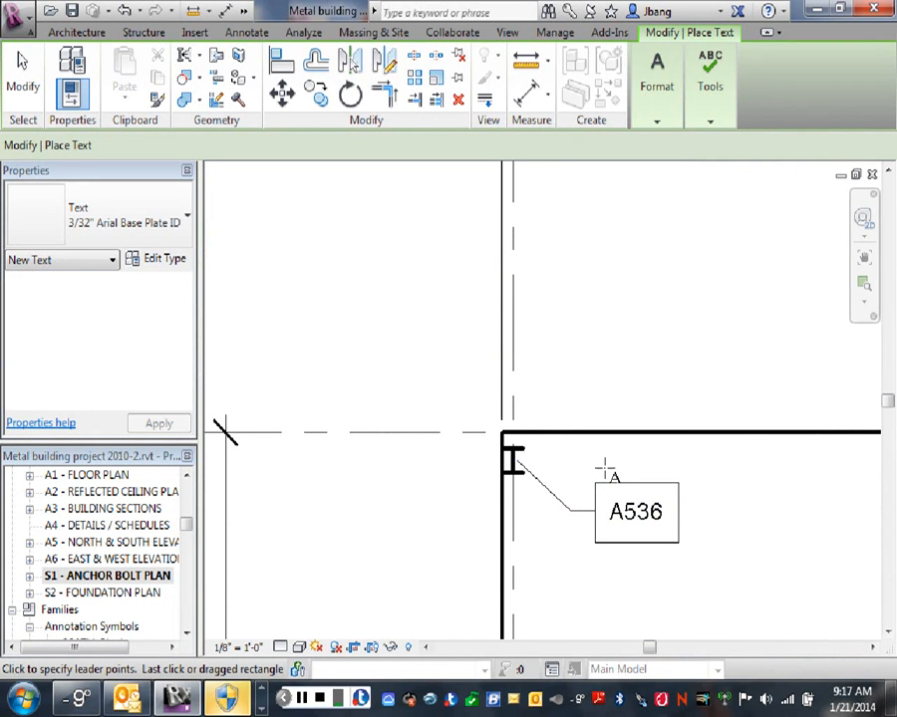
{"action": "right_click", "coordinate": [738, 509]}
{"action": "left_click", "coordinate": [756, 207]}
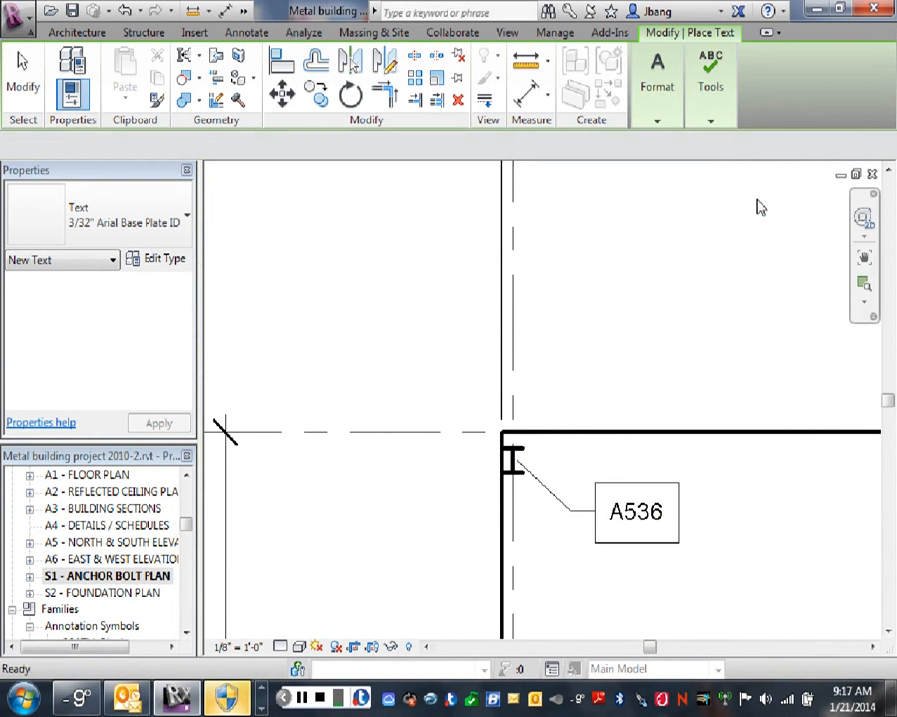
- Set the leader/border offset of the A536 note's Base Plate ID text type to 1/64"
{"action": "left_click", "coordinate": [628, 490]}
{"action": "left_click", "coordinate": [156, 261]}
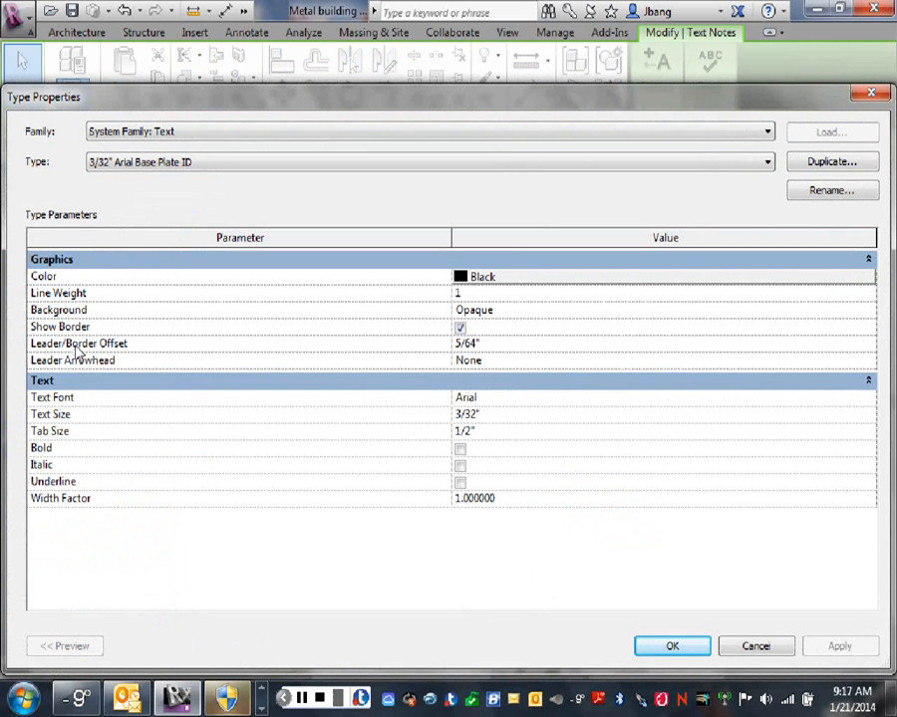
{"action": "left_click", "coordinate": [458, 343]}
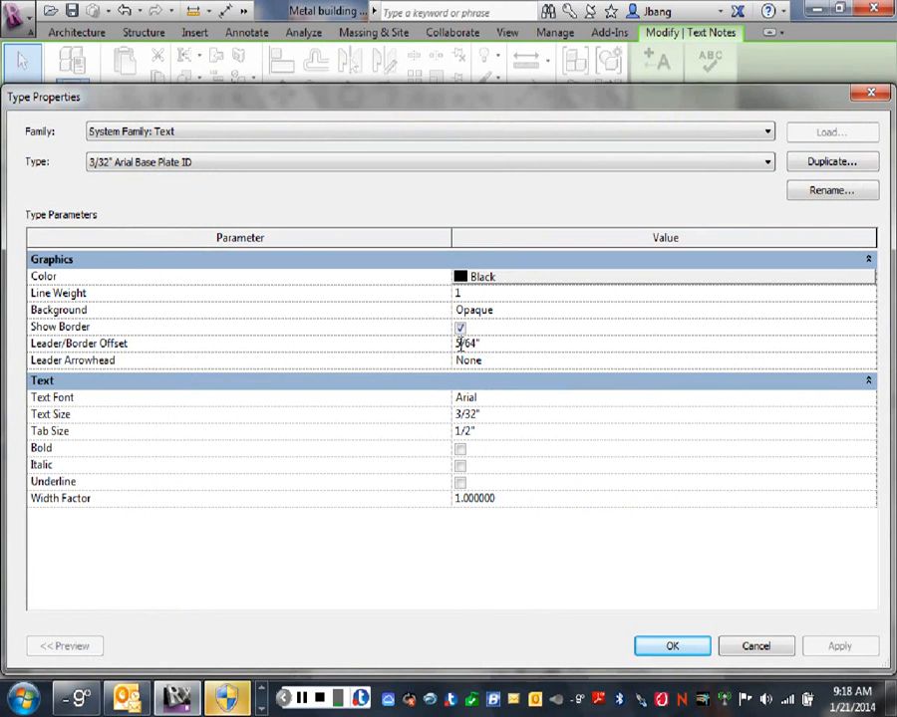
{"action": "left_click_drag", "start_coordinate": [461, 344], "coordinate": [445, 362]}
{"action": "type", "text": "1"}
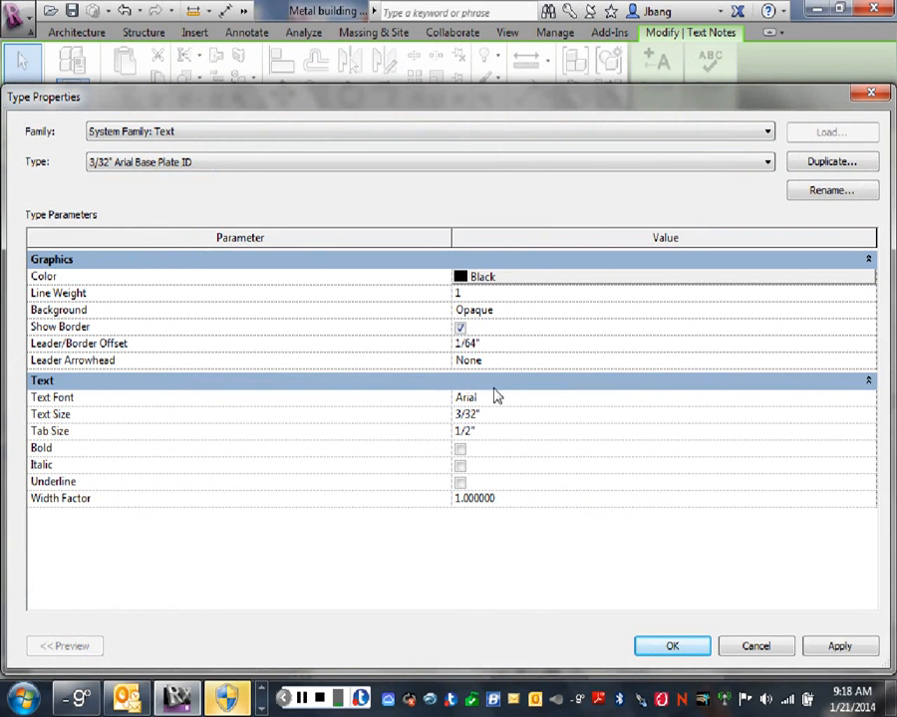
{"action": "left_click", "coordinate": [840, 645]}
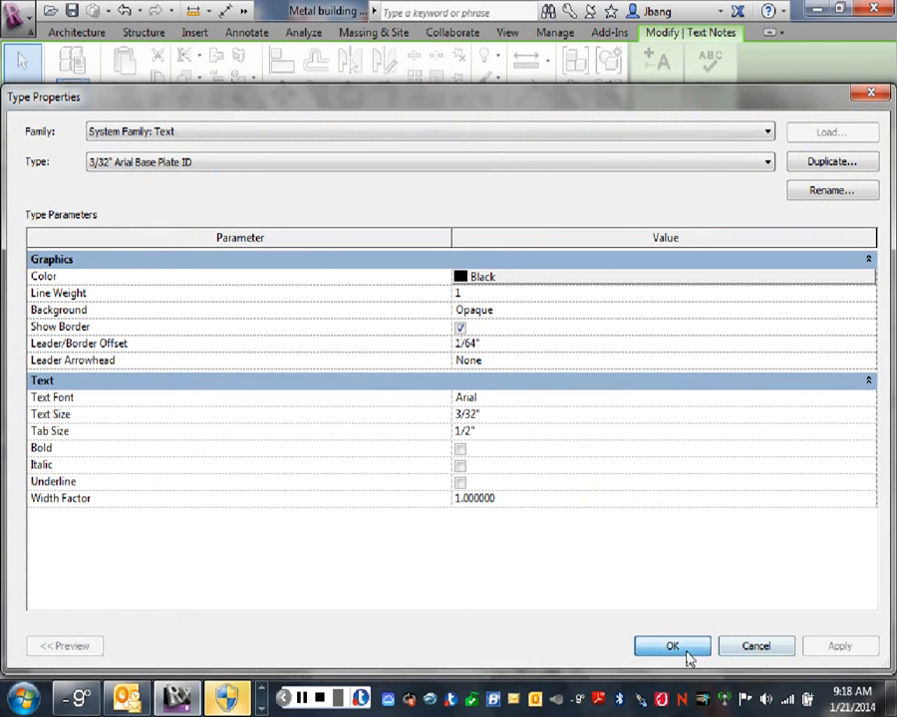
{"action": "left_click", "coordinate": [684, 650]}
{"action": "left_click", "coordinate": [723, 578]}
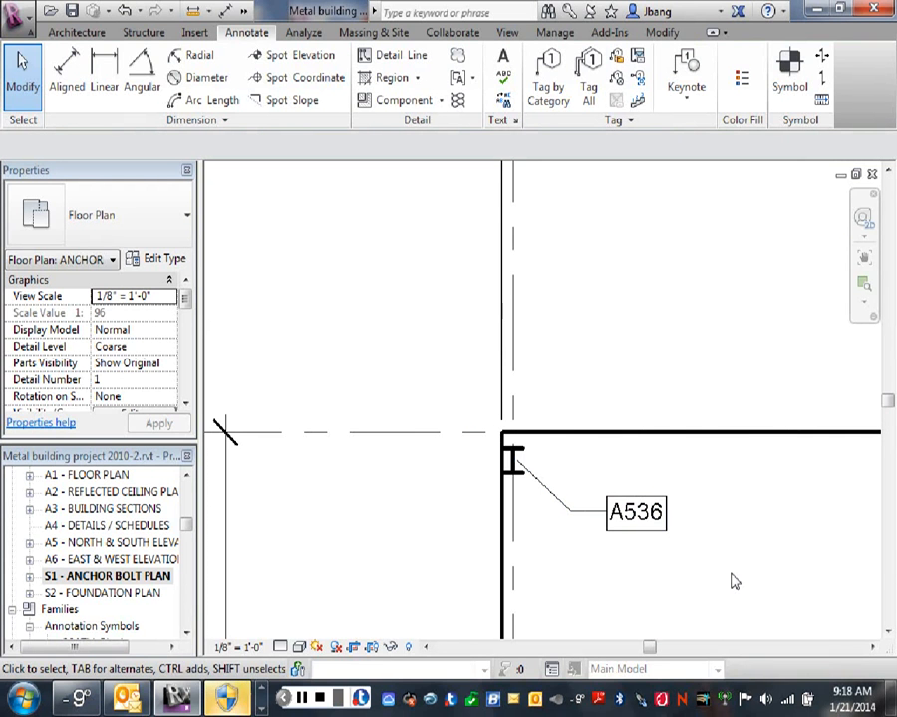
{"action": "right_click", "coordinate": [697, 475]}
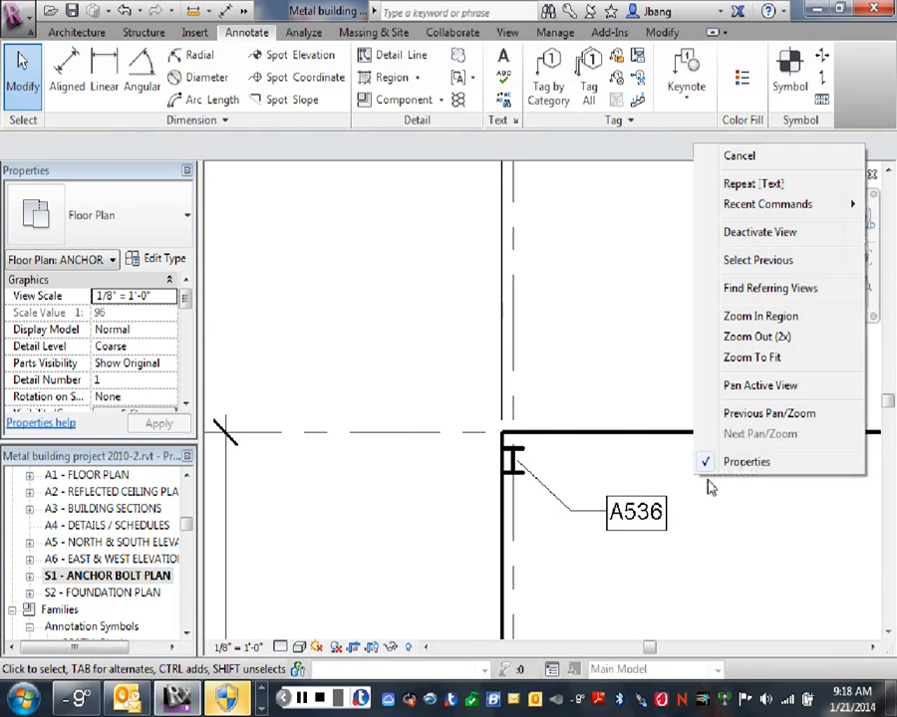
{"action": "left_click", "coordinate": [712, 155]}
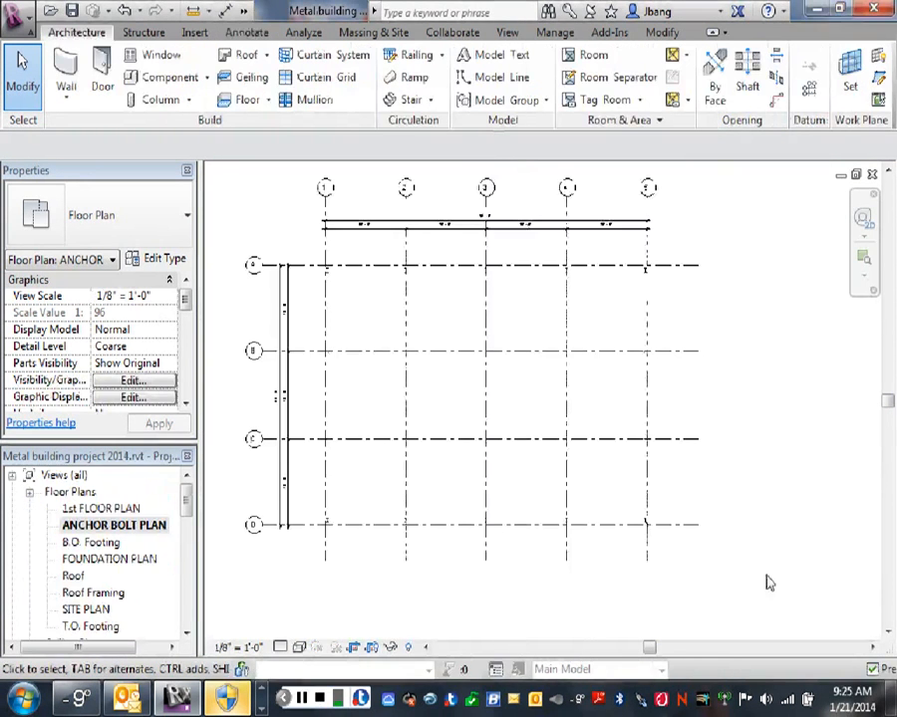
{"action": "scroll", "coordinate": [767, 583], "scroll_direction": "down", "scroll_amount": 2}
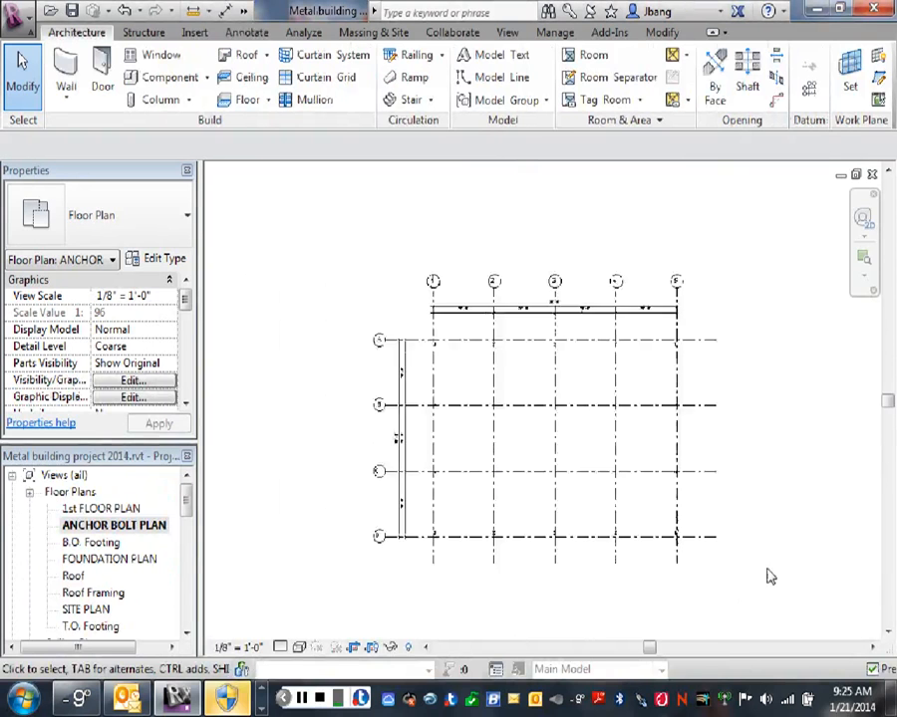
{"action": "scroll", "coordinate": [768, 576], "scroll_direction": "up", "scroll_amount": 1}
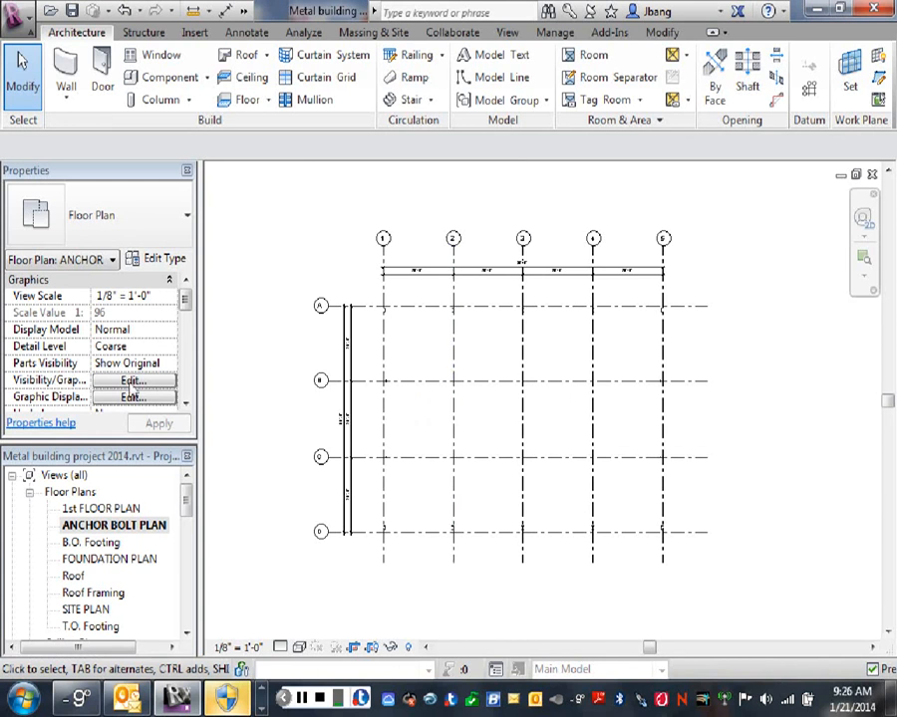
- Turn on the Doors model category in the anchor bolt plan's visibility/graphics overrides and apply the change
{"action": "left_click", "coordinate": [136, 380]}
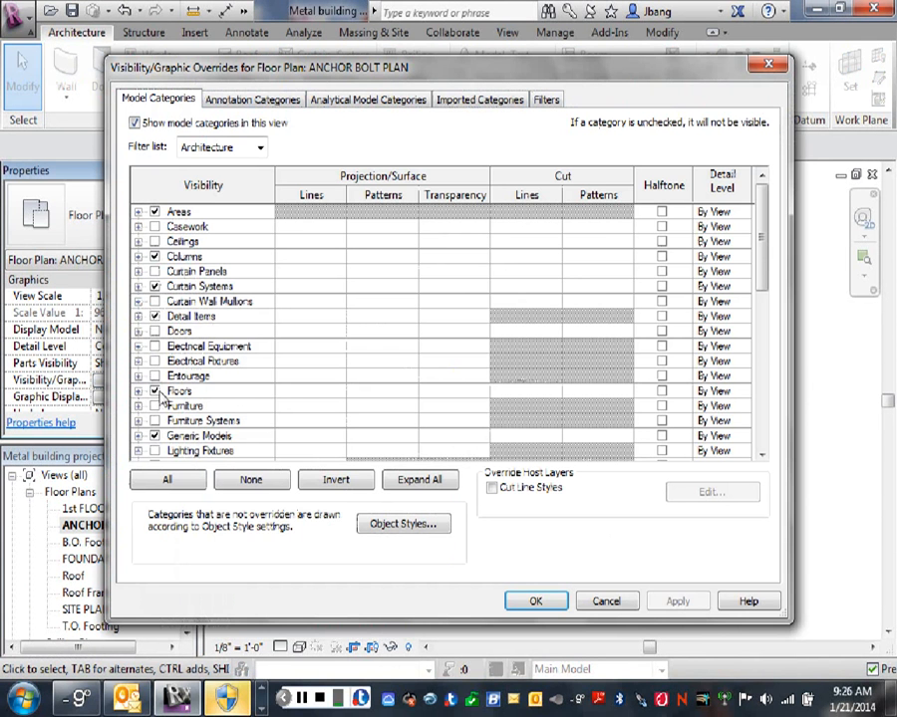
{"action": "left_click", "coordinate": [154, 331]}
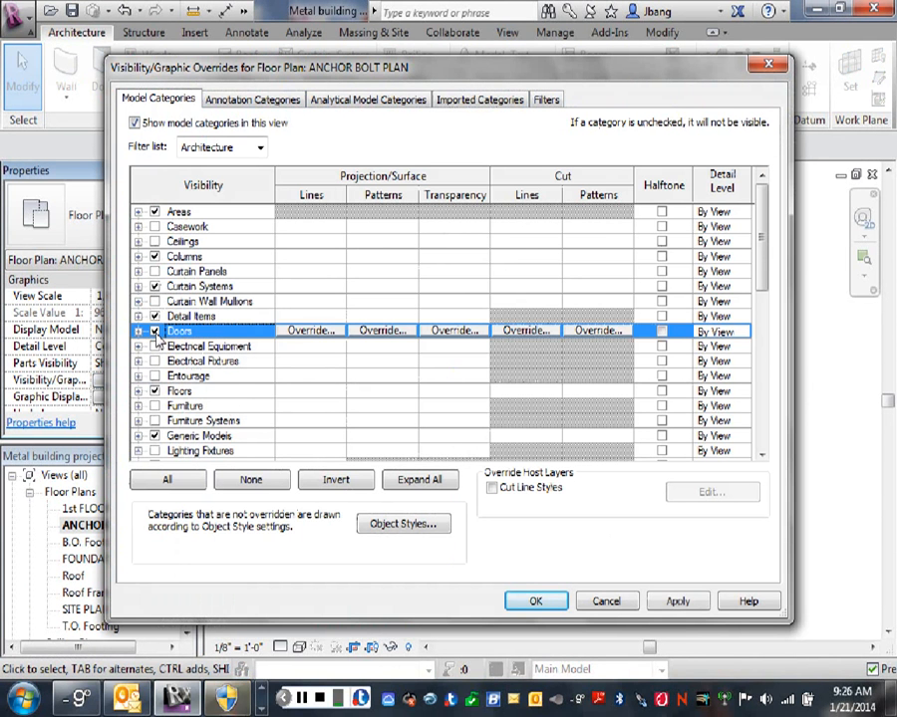
{"action": "left_click", "coordinate": [672, 599]}
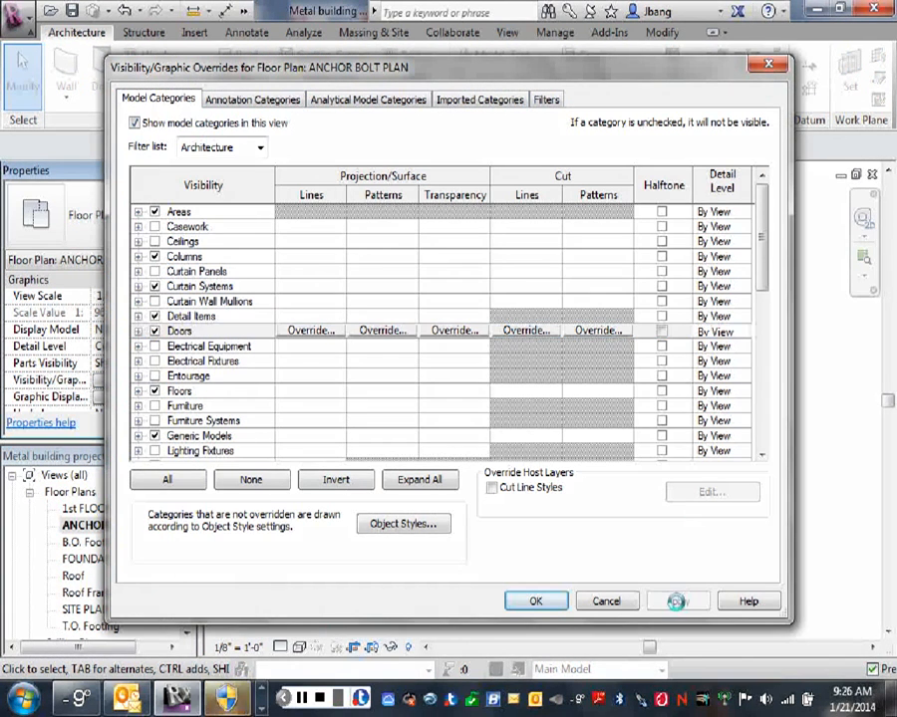
{"action": "left_click", "coordinate": [536, 601]}
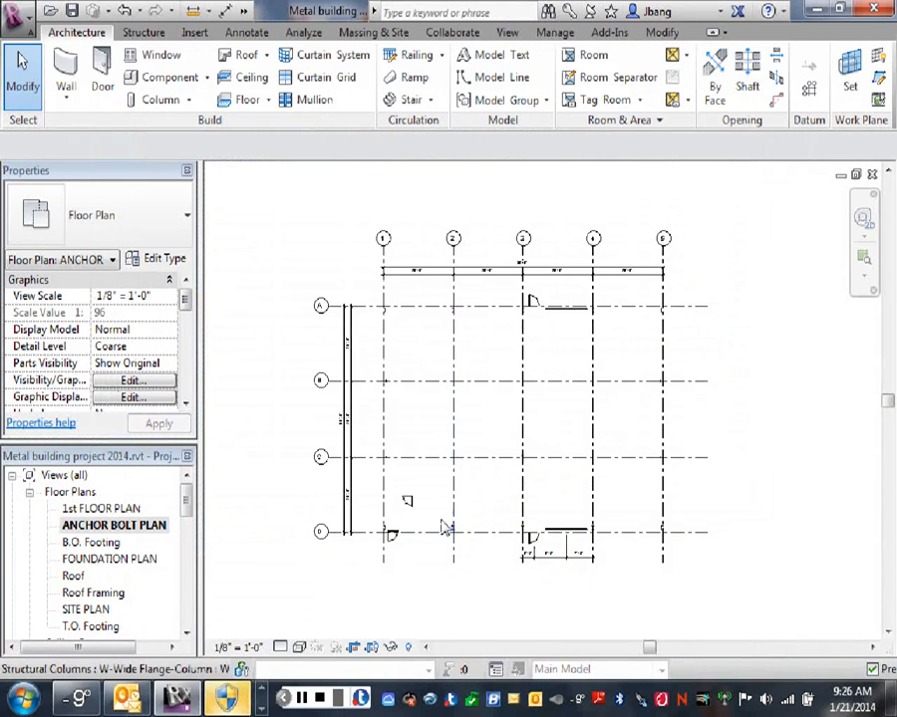
- Hide only the interior curtain wall glass door near grids 1 and D in this view, by element
{"action": "left_click", "coordinate": [411, 512]}
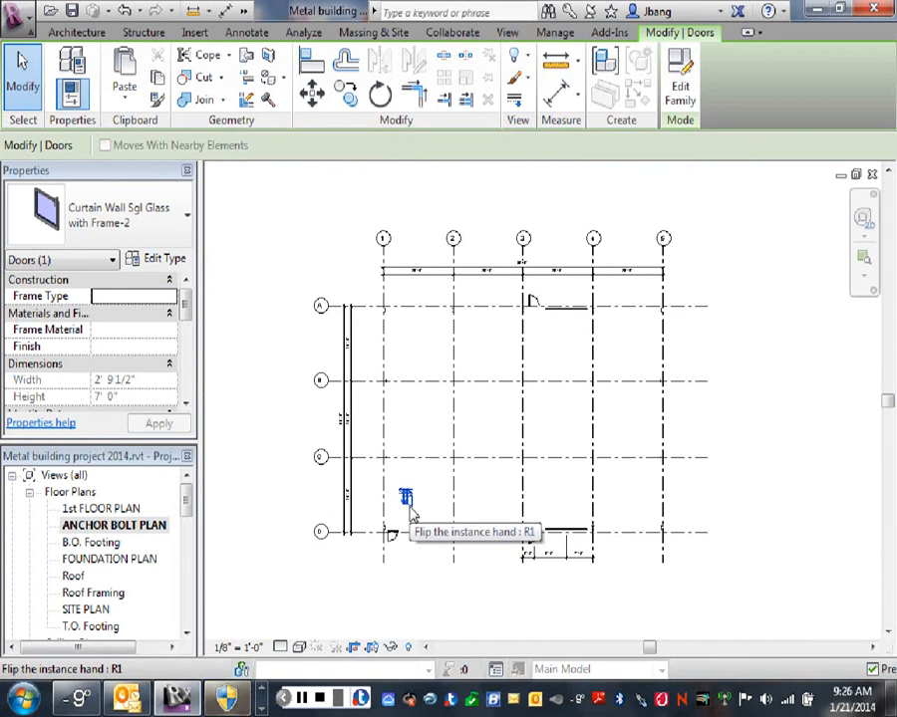
{"action": "right_click", "coordinate": [475, 441]}
{"action": "mouse_move", "coordinate": [528, 366]}
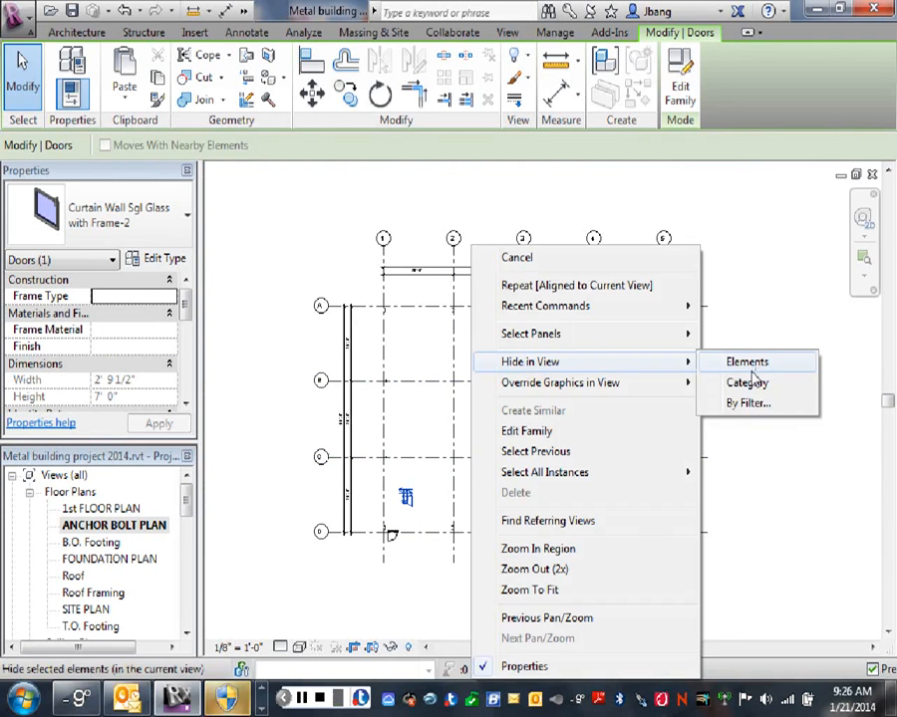
{"action": "left_click", "coordinate": [747, 381]}
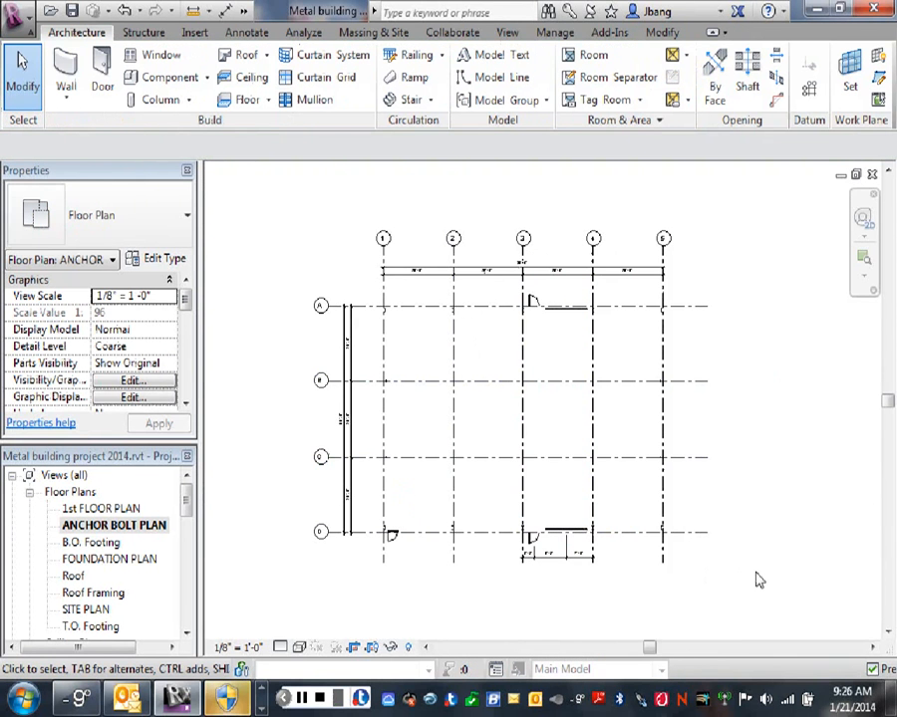